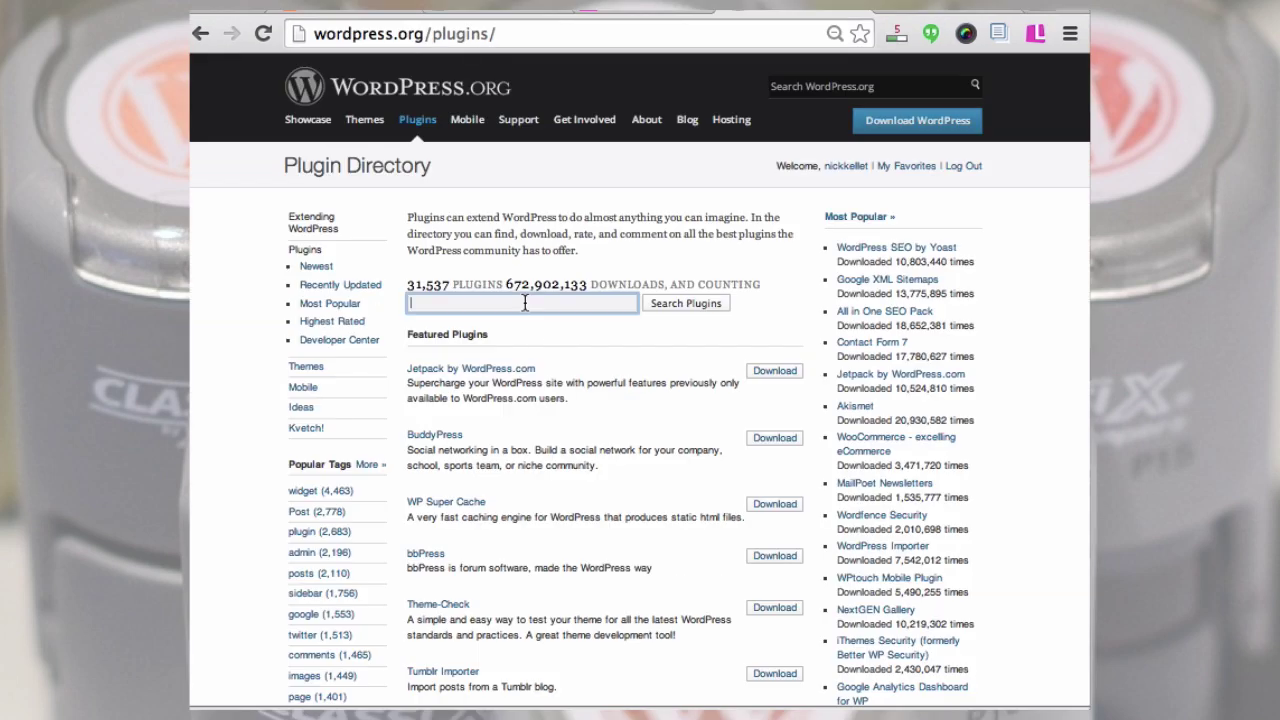
- Search the plugin directory for 'listly' and view the List.ly plugin's downloads-per-day stats chart
type("listly")
key("Return")
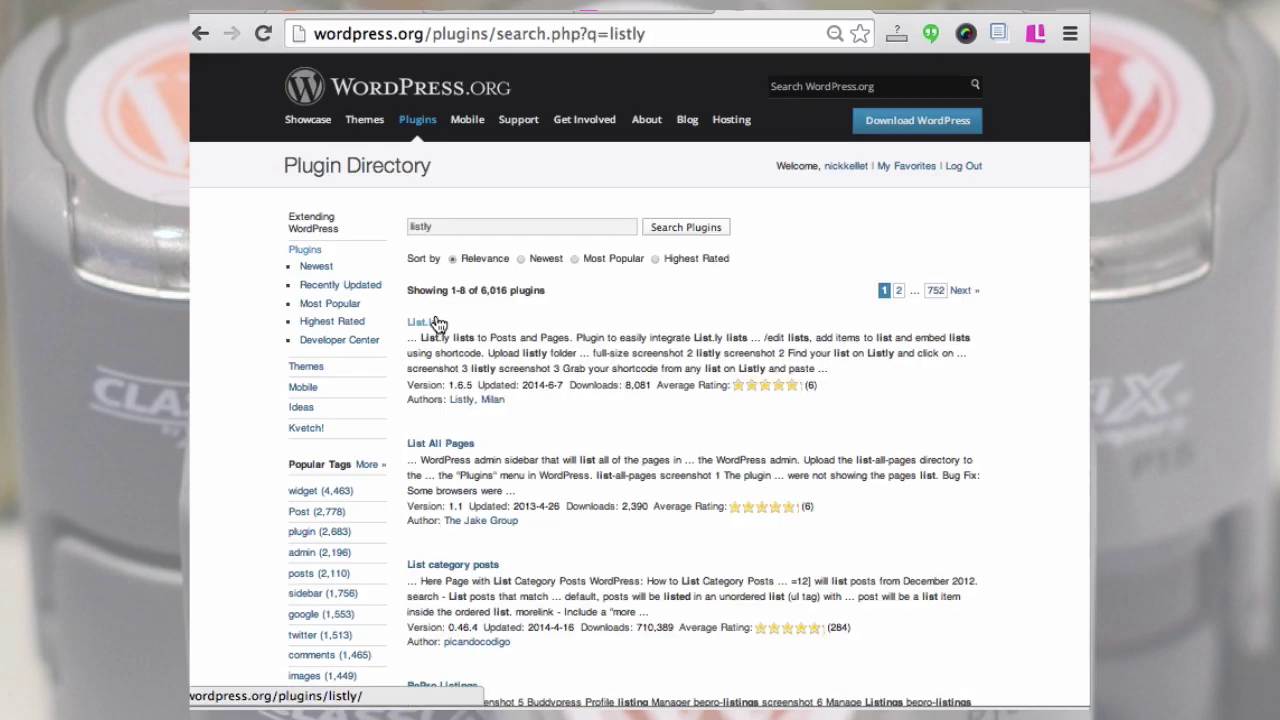
left_click(414, 331)
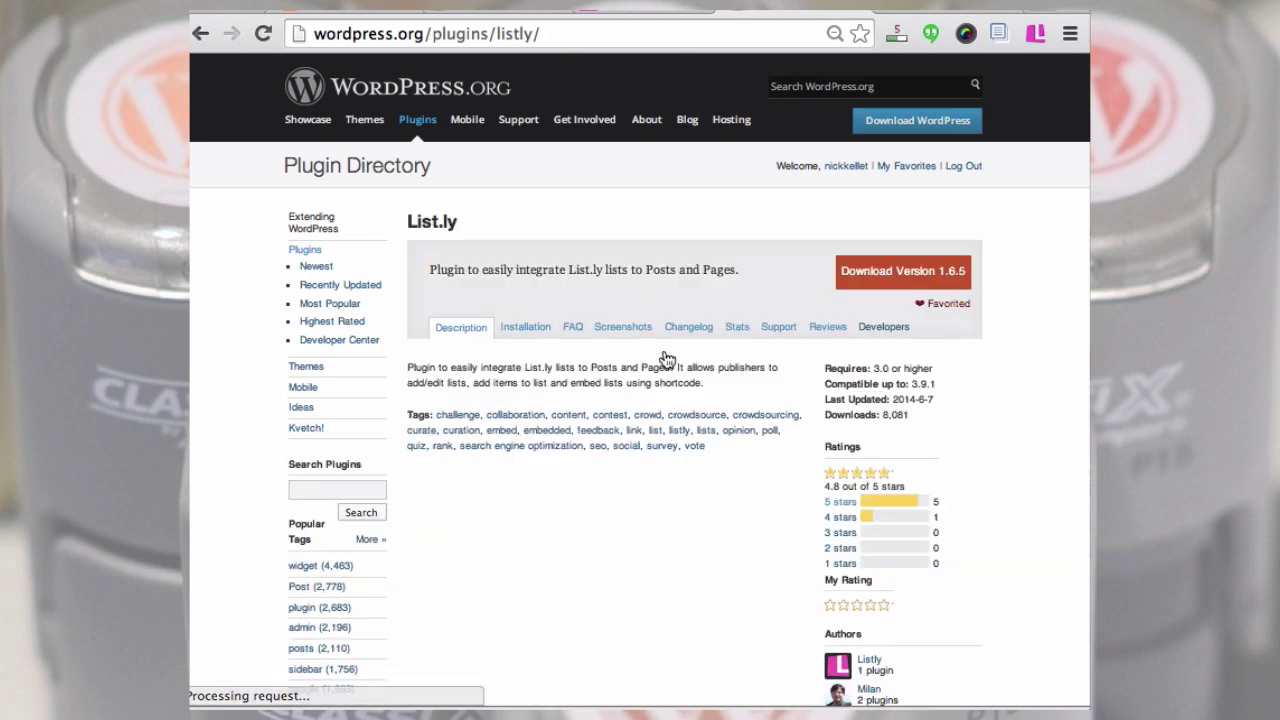
left_click(739, 331)
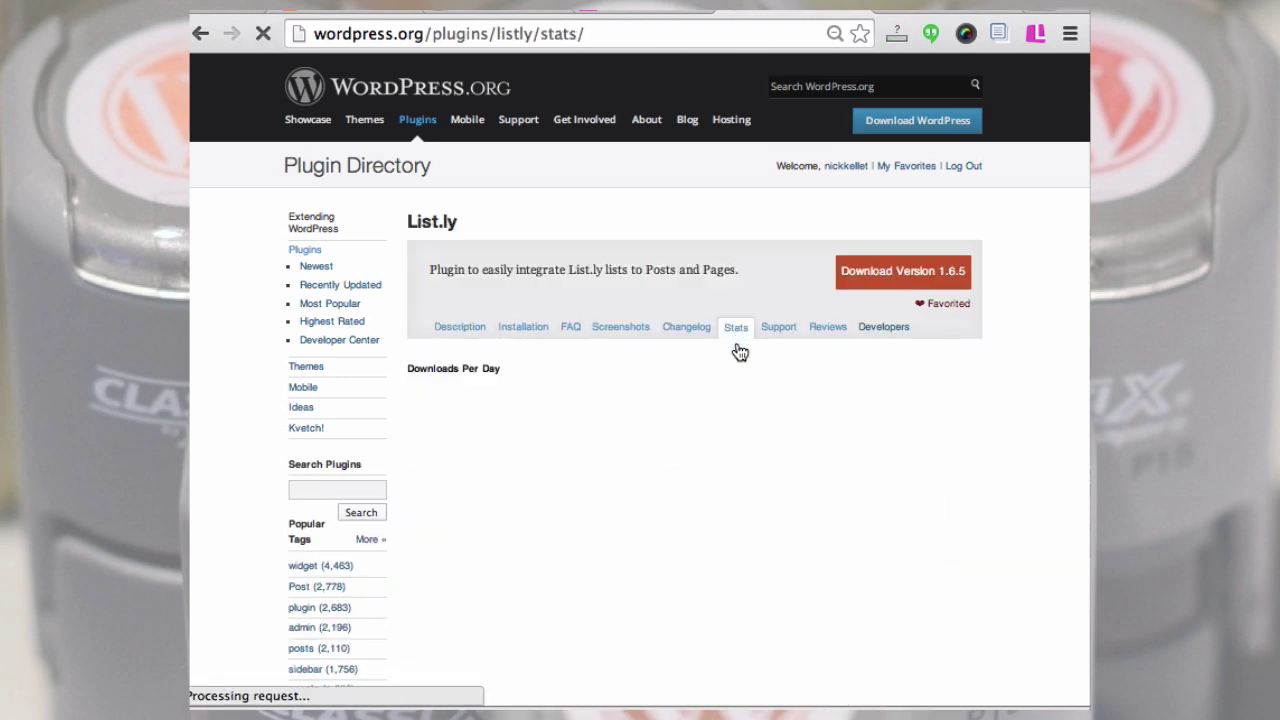
scroll(611, 517, "down", 3)
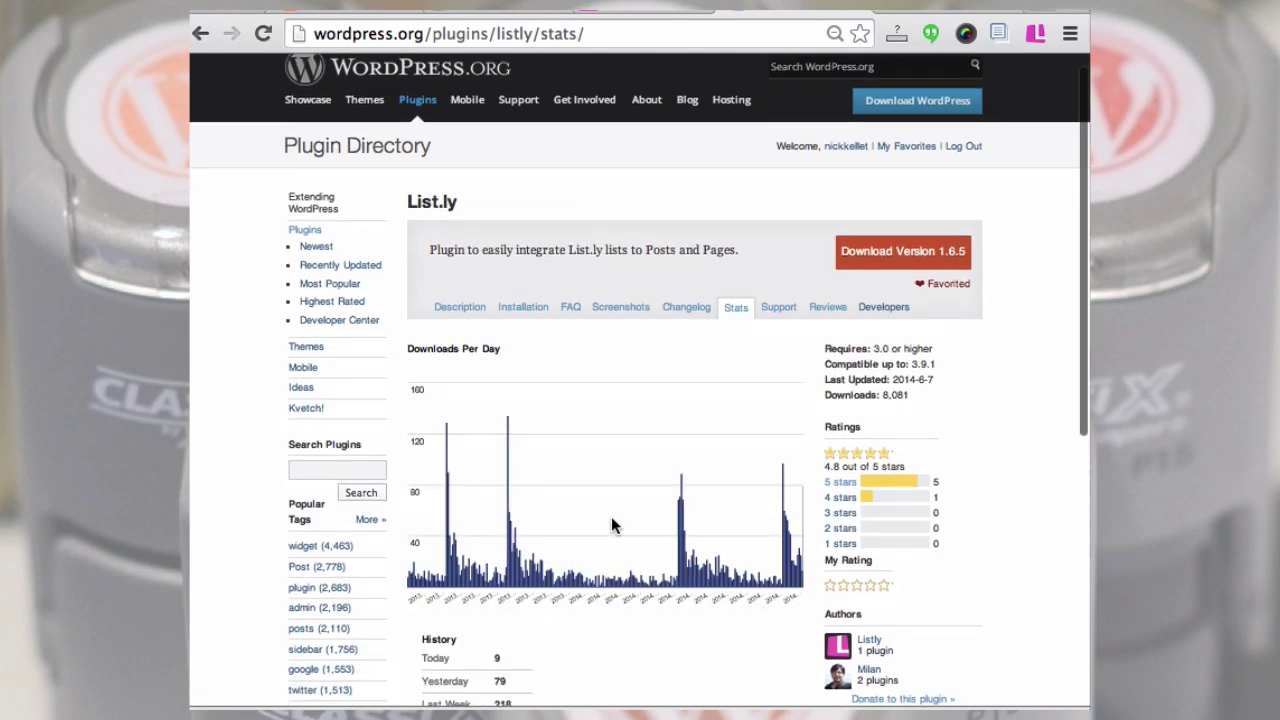
scroll(611, 516, "up", 1)
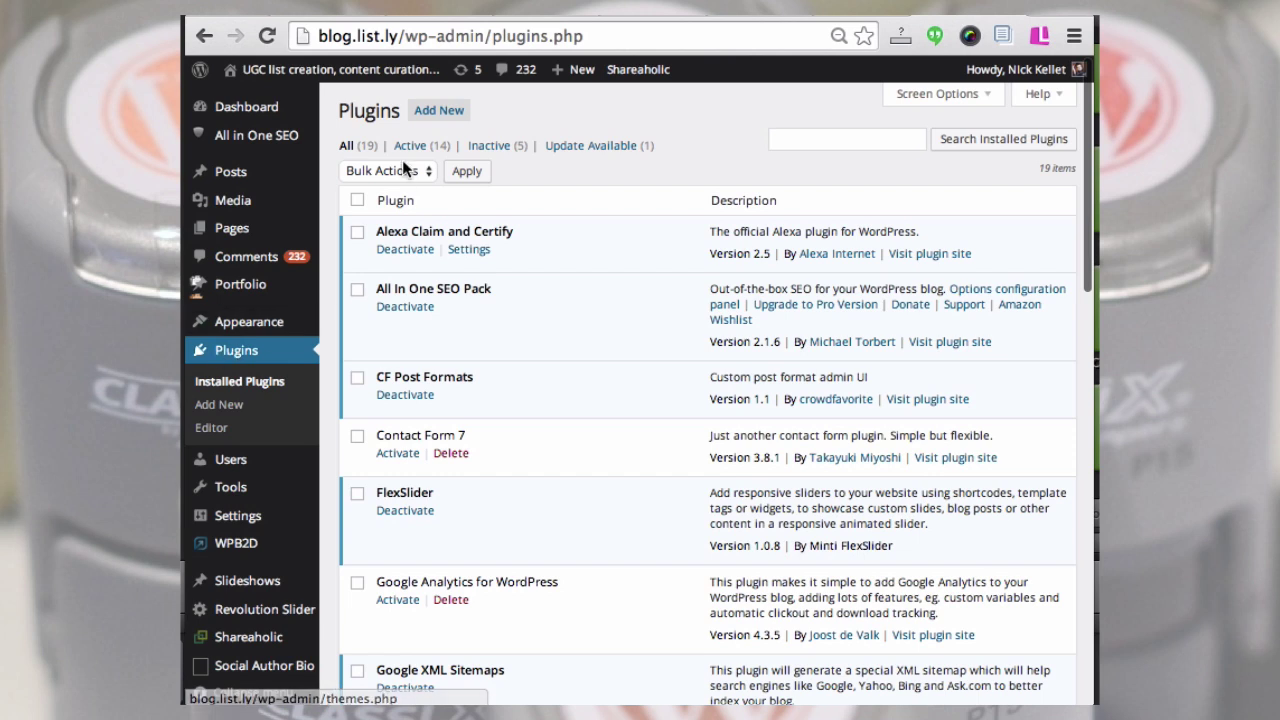
- Search Add New plugins for 'listly' to confirm List.ly 1.6.5 is already installed
left_click(432, 112)
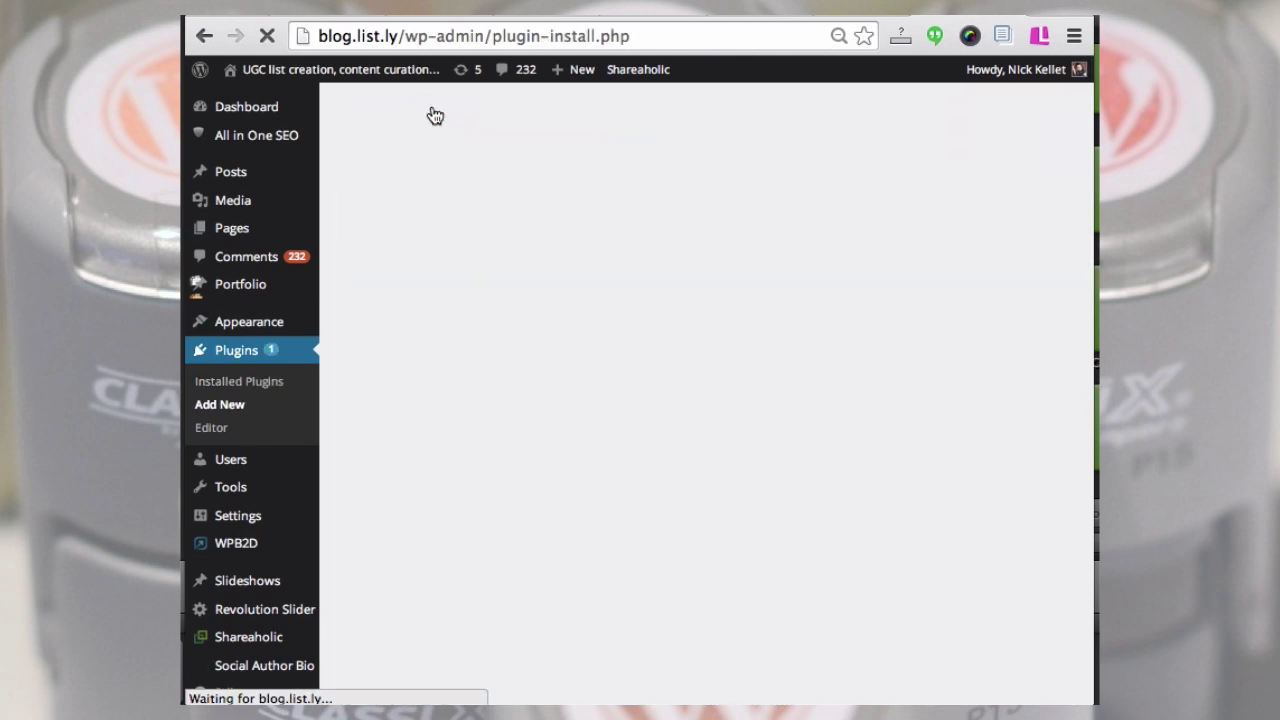
type("listly")
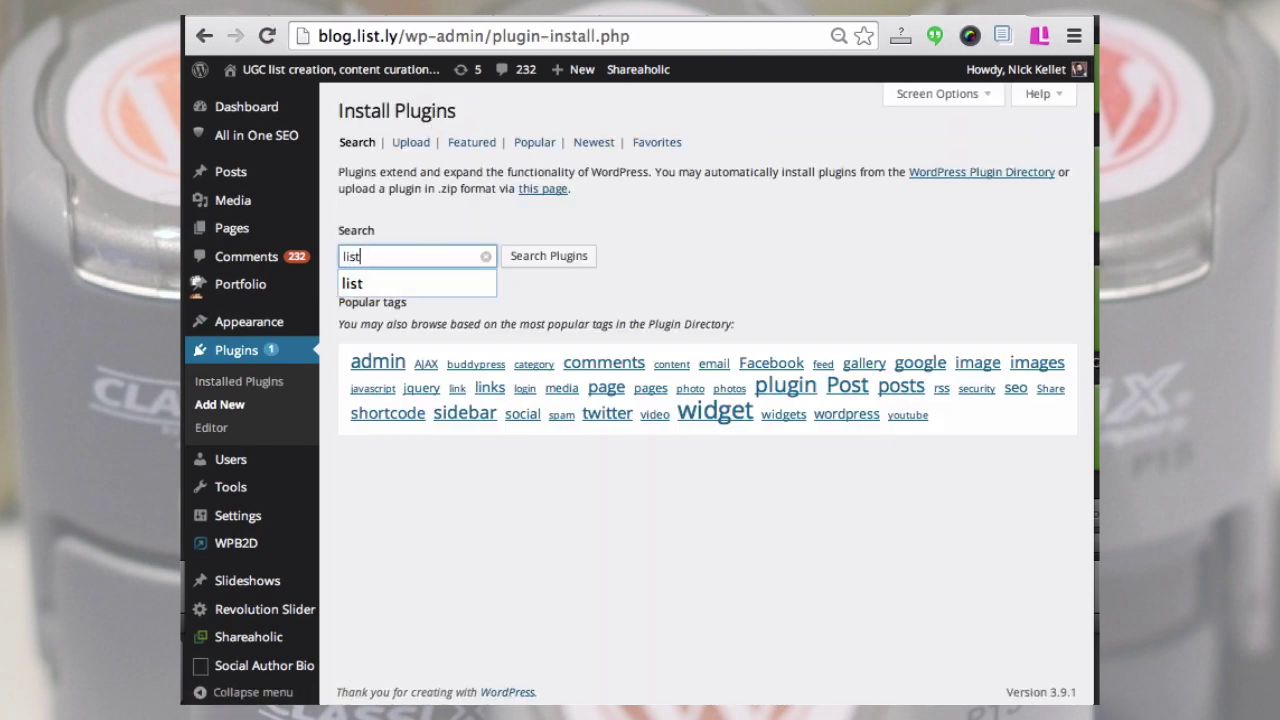
left_click(525, 257)
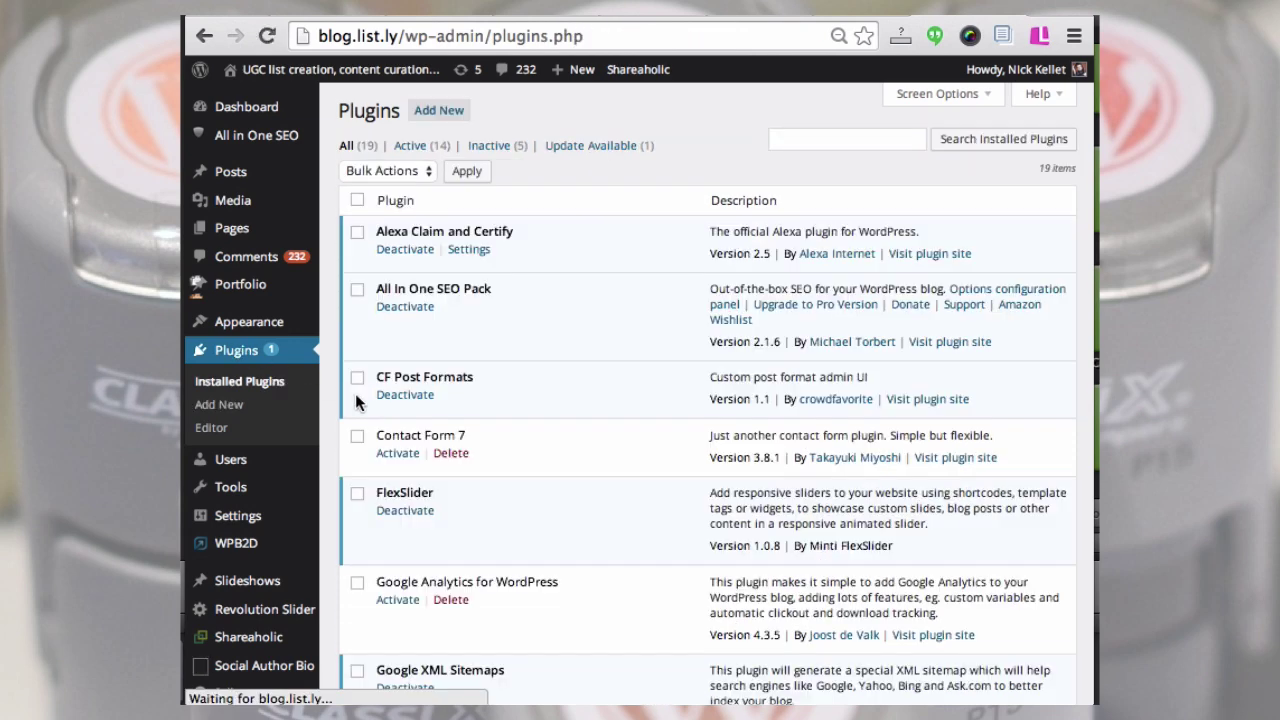
- Open the List.ly plugin's settings from the Installed Plugins list
scroll(388, 453, "down", 2)
scroll(388, 453, "down", 5)
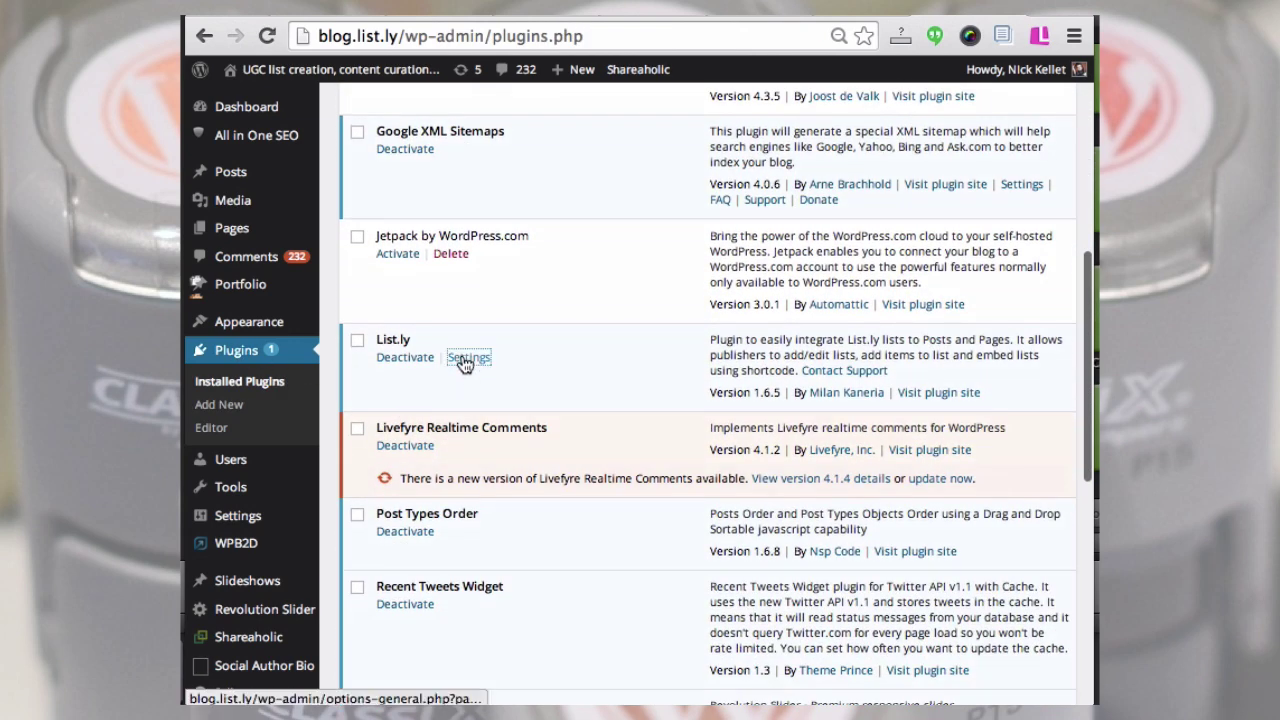
left_click(467, 358)
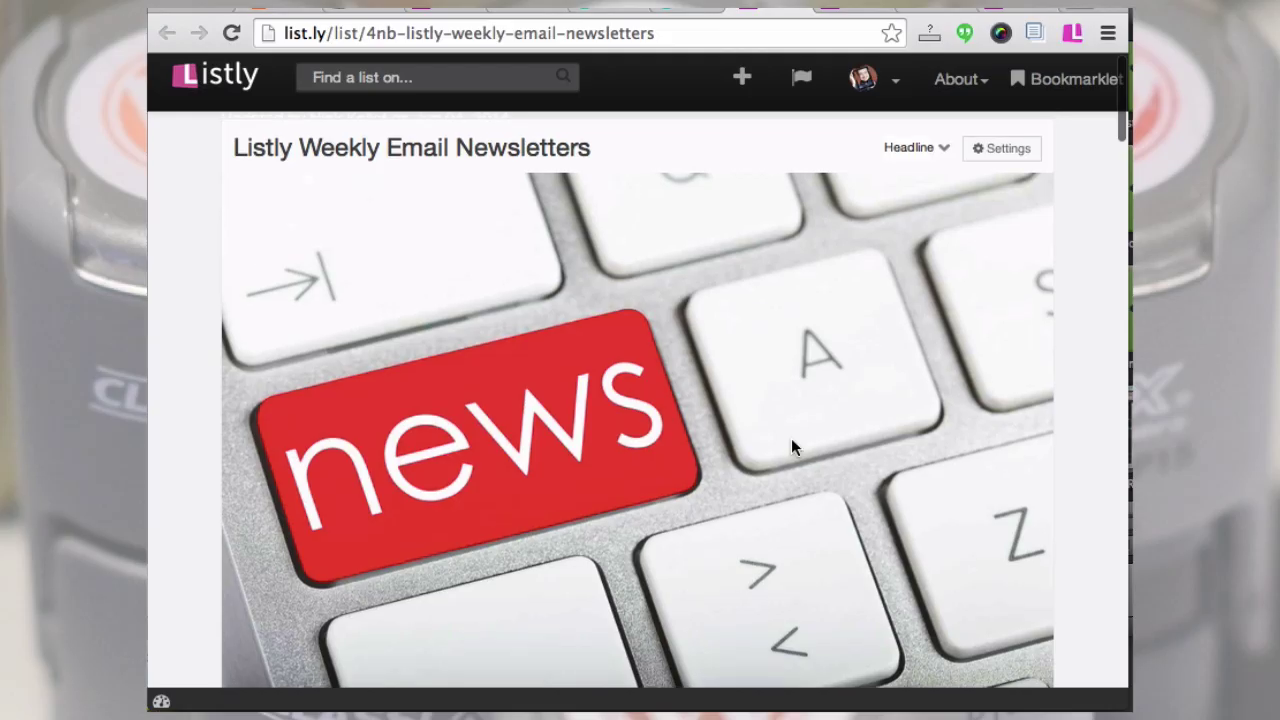
- Scroll through the Listly Weekly Email Newsletters list page and open its embed options
scroll(791, 443, "down", 10)
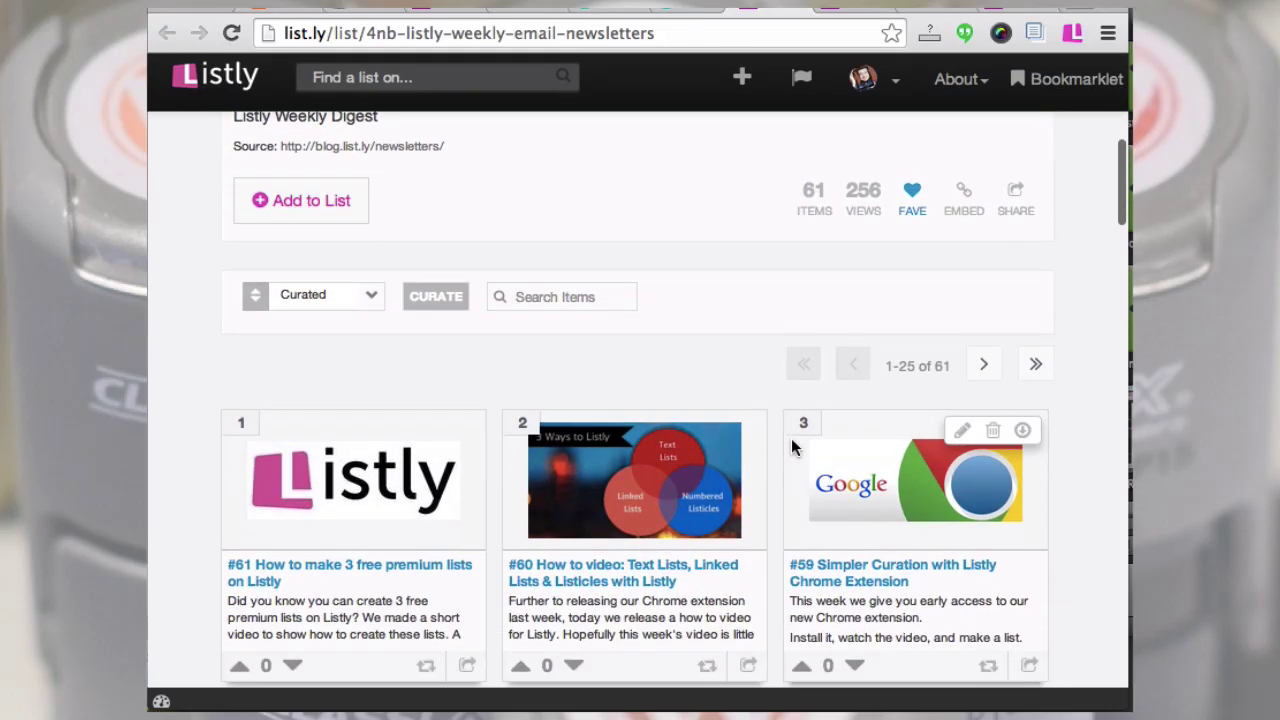
scroll(791, 447, "down", 5)
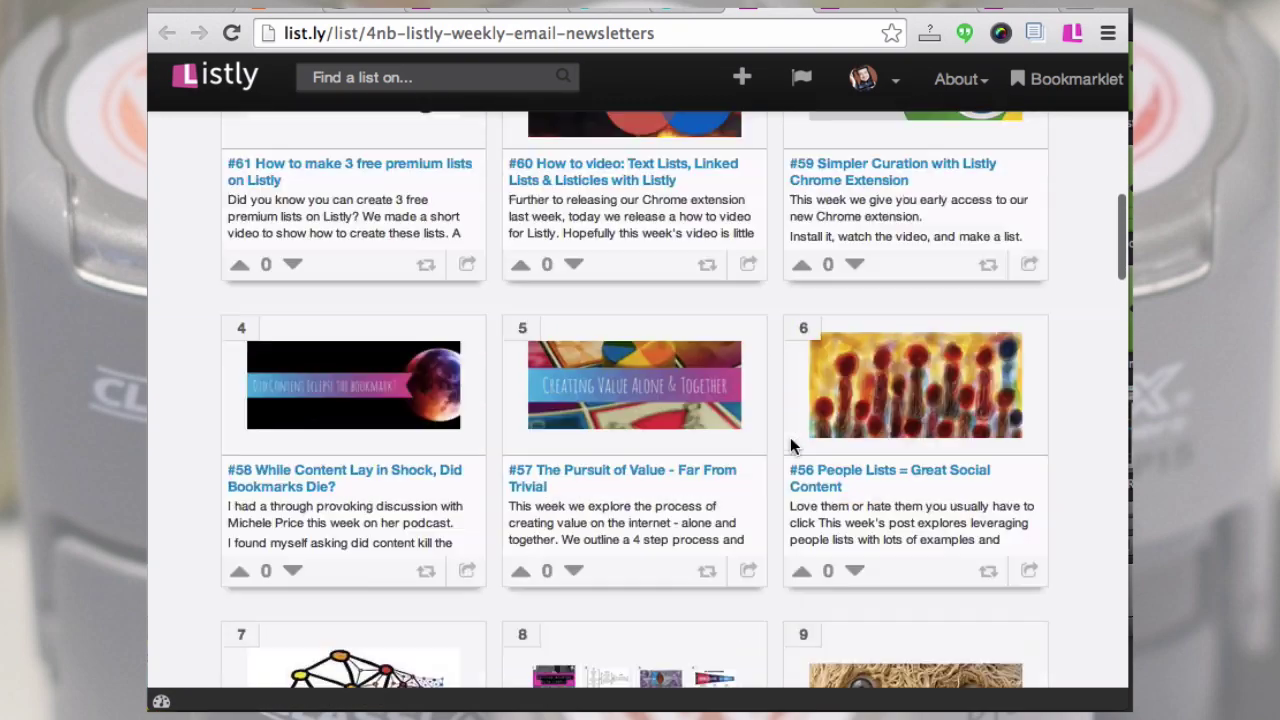
scroll(791, 447, "up", 10)
scroll(791, 447, "down", 4)
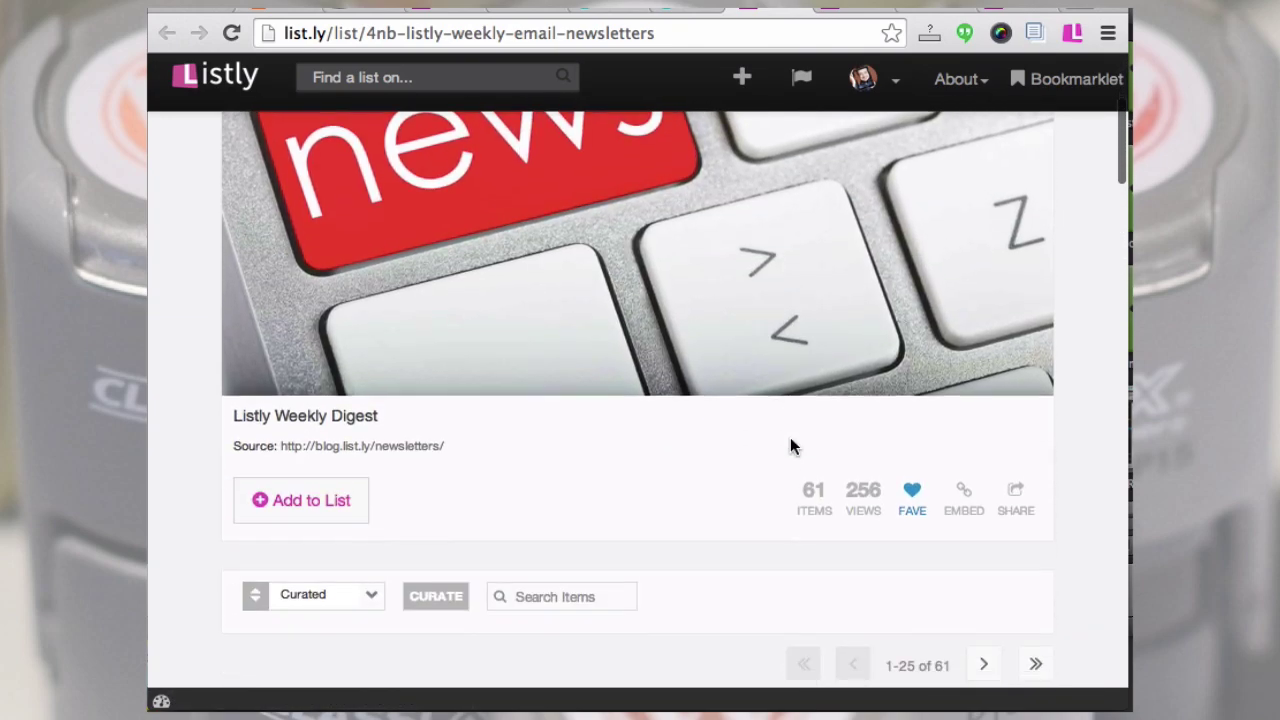
scroll(791, 447, "down", 1)
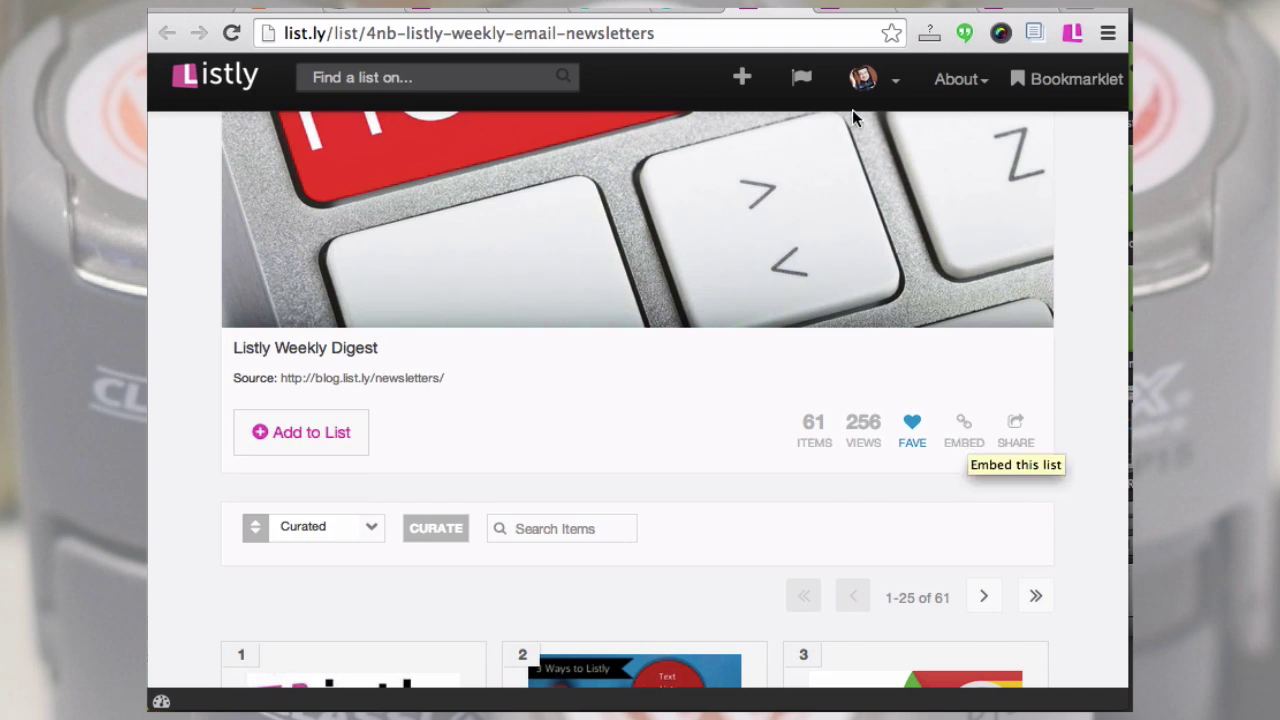
left_click(968, 437)
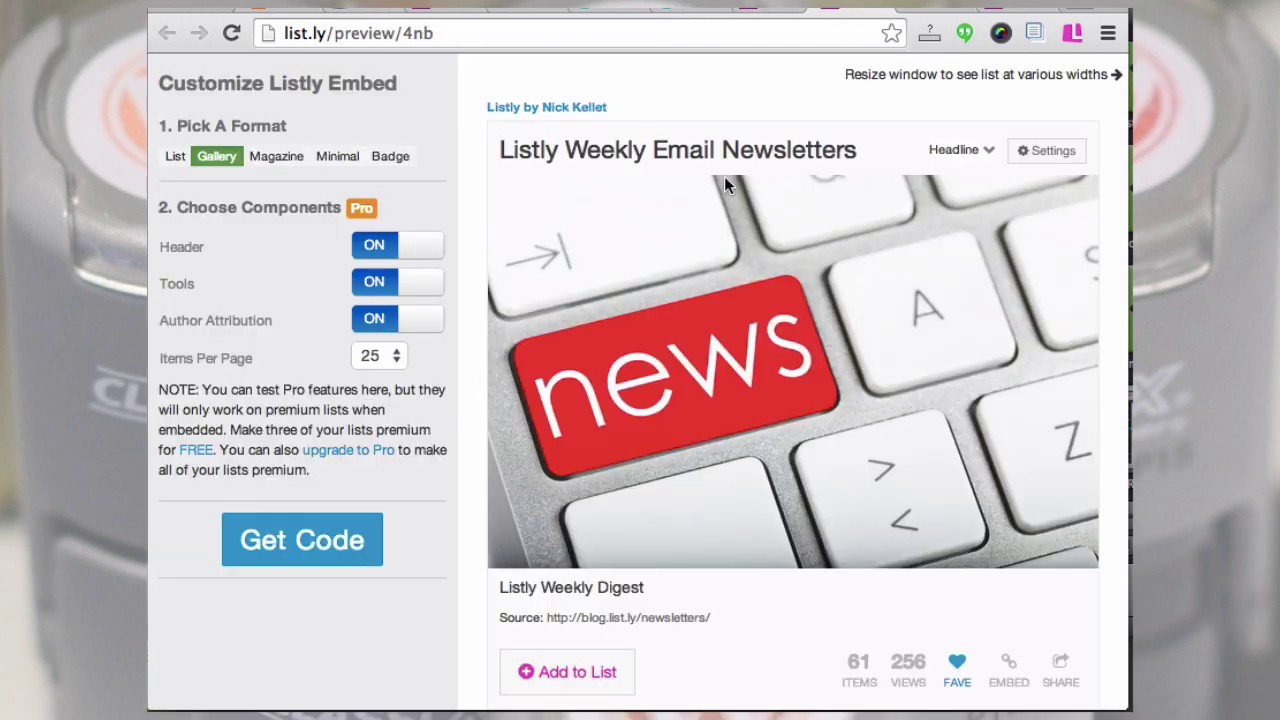
- Preview the list in the List, Minimal and Magazine embed formats
scroll(748, 342, "down", 5)
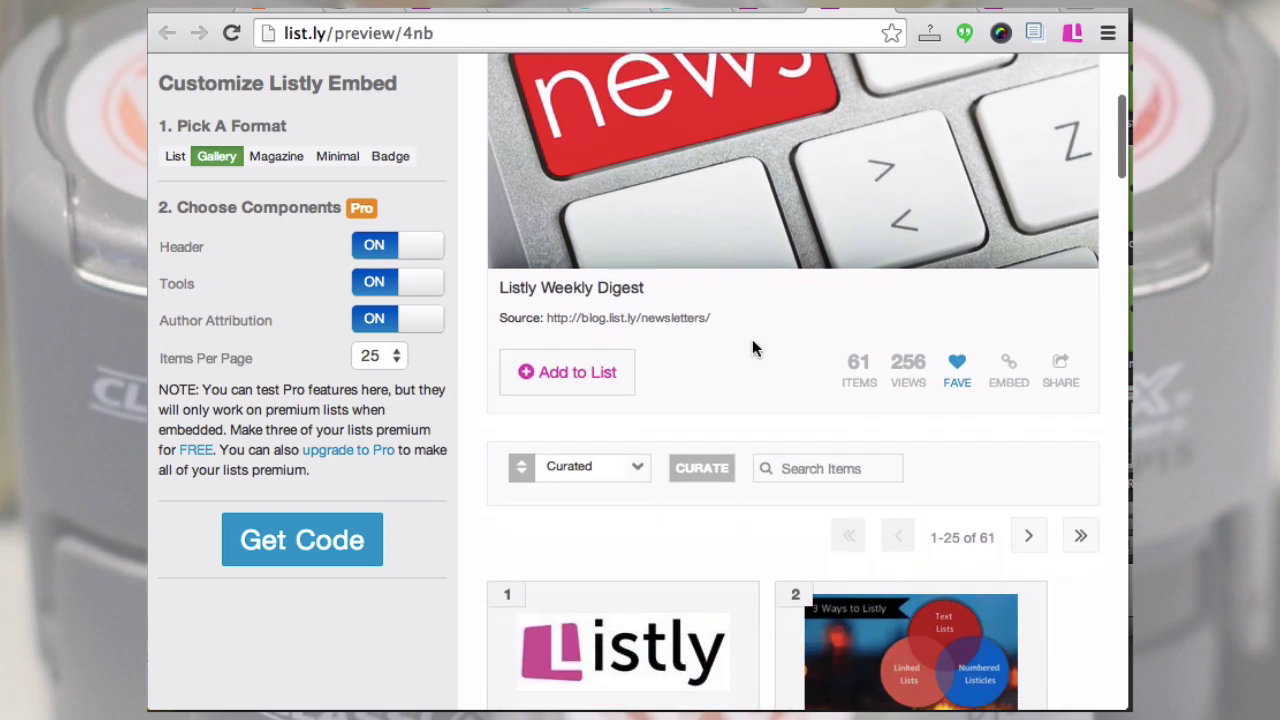
left_click(173, 158)
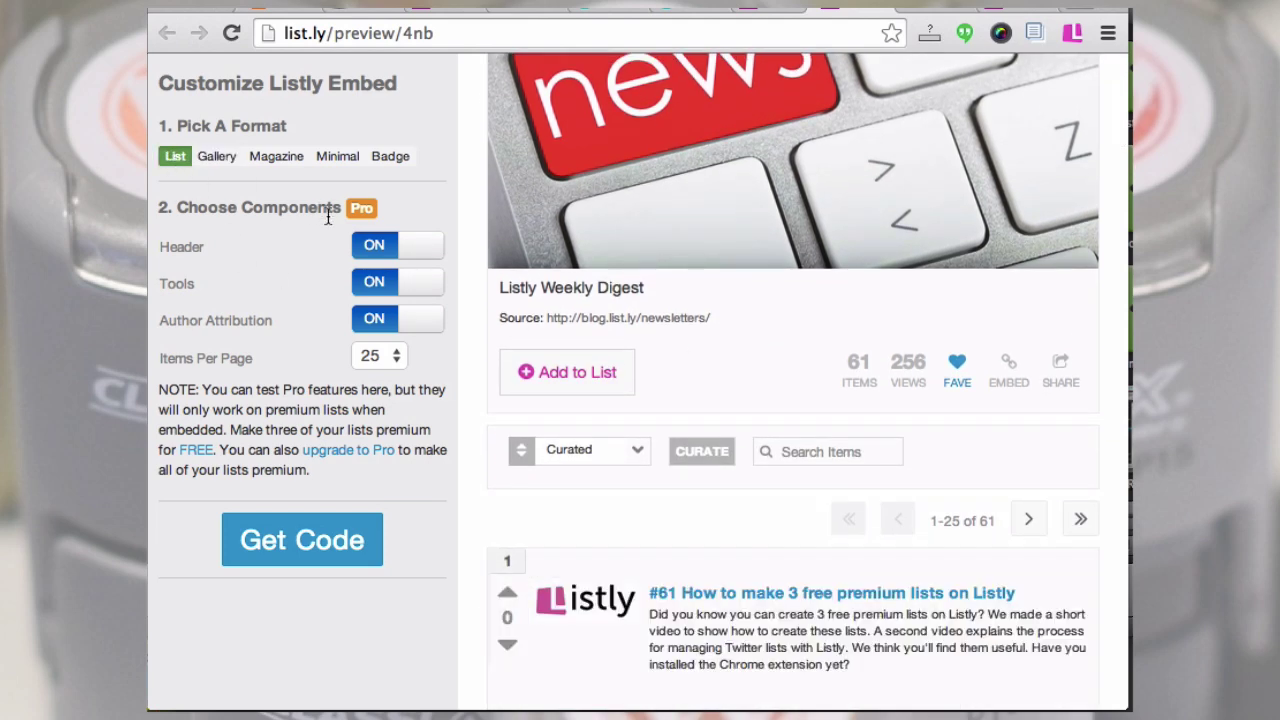
left_click(337, 156)
scroll(705, 368, "down", 3)
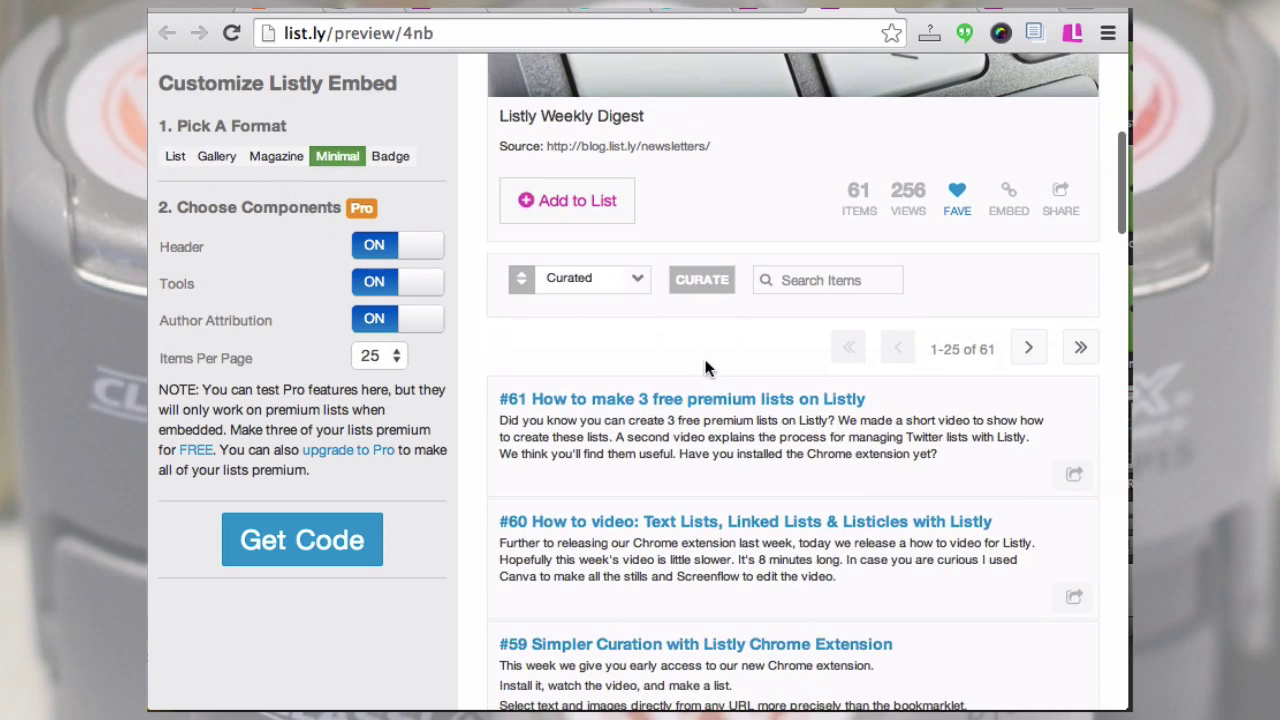
scroll(705, 365, "up", 5)
left_click(276, 158)
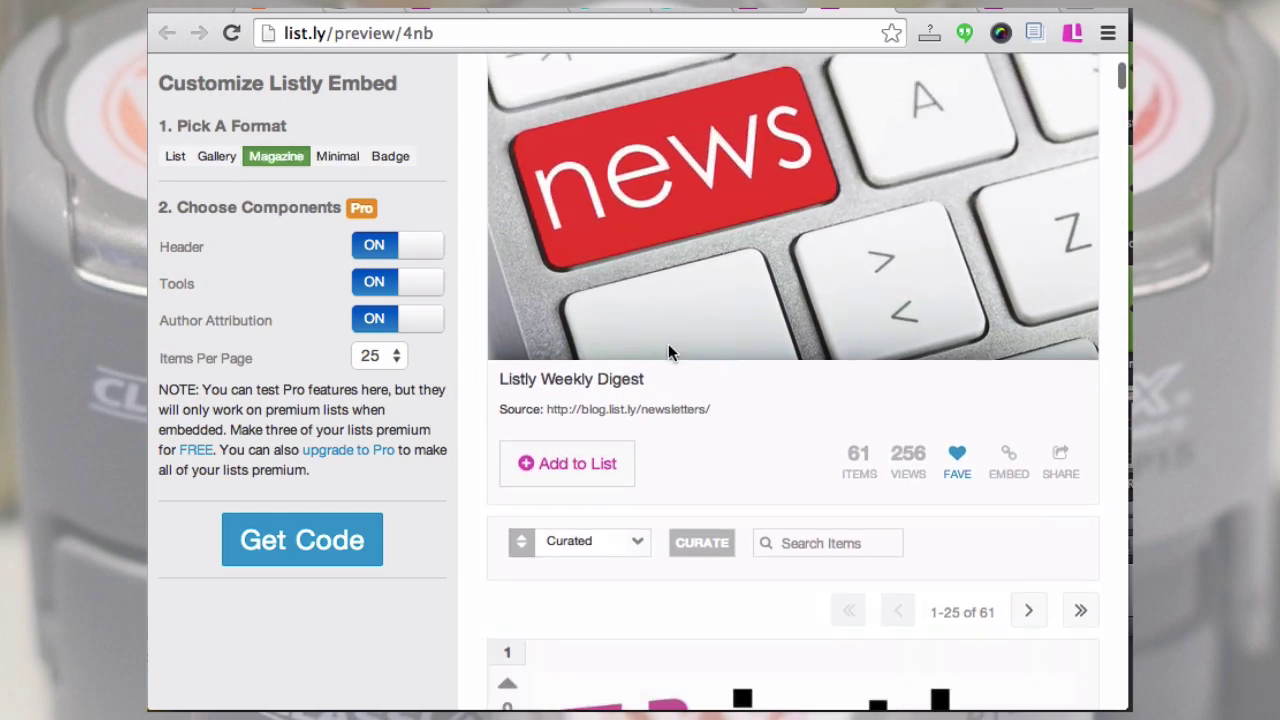
scroll(668, 345, "down", 15)
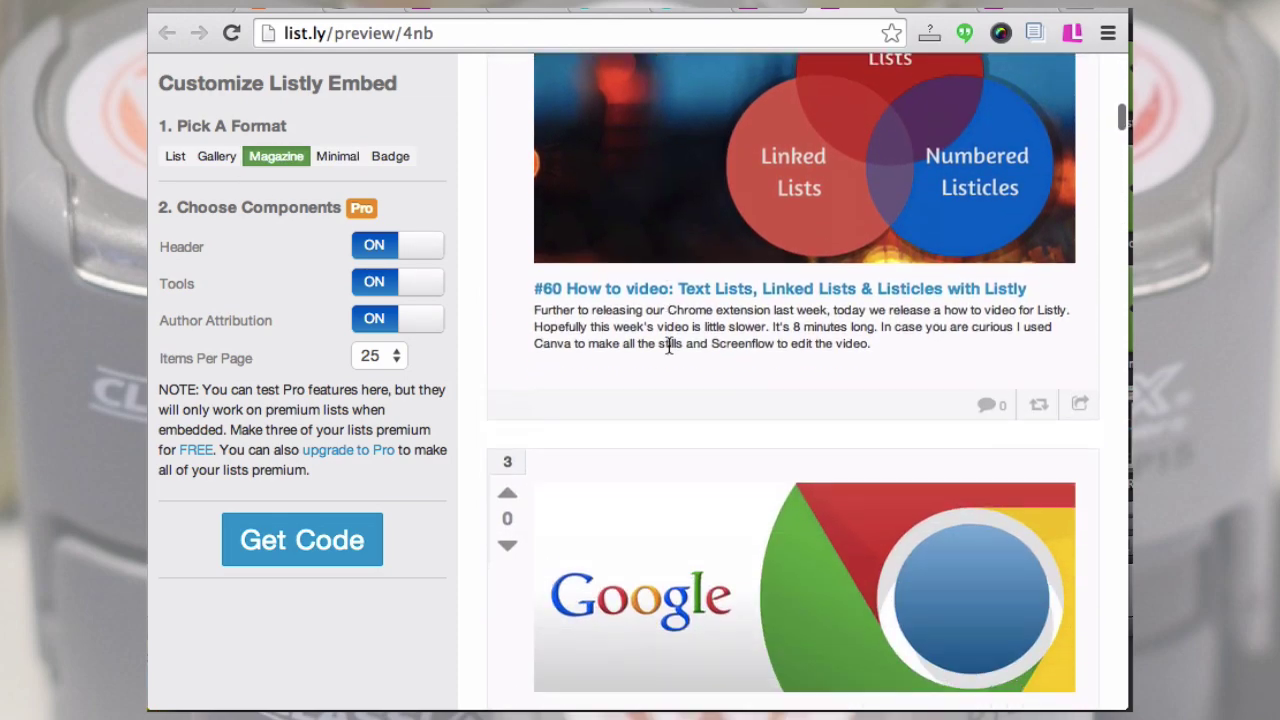
scroll(668, 345, "up", 15)
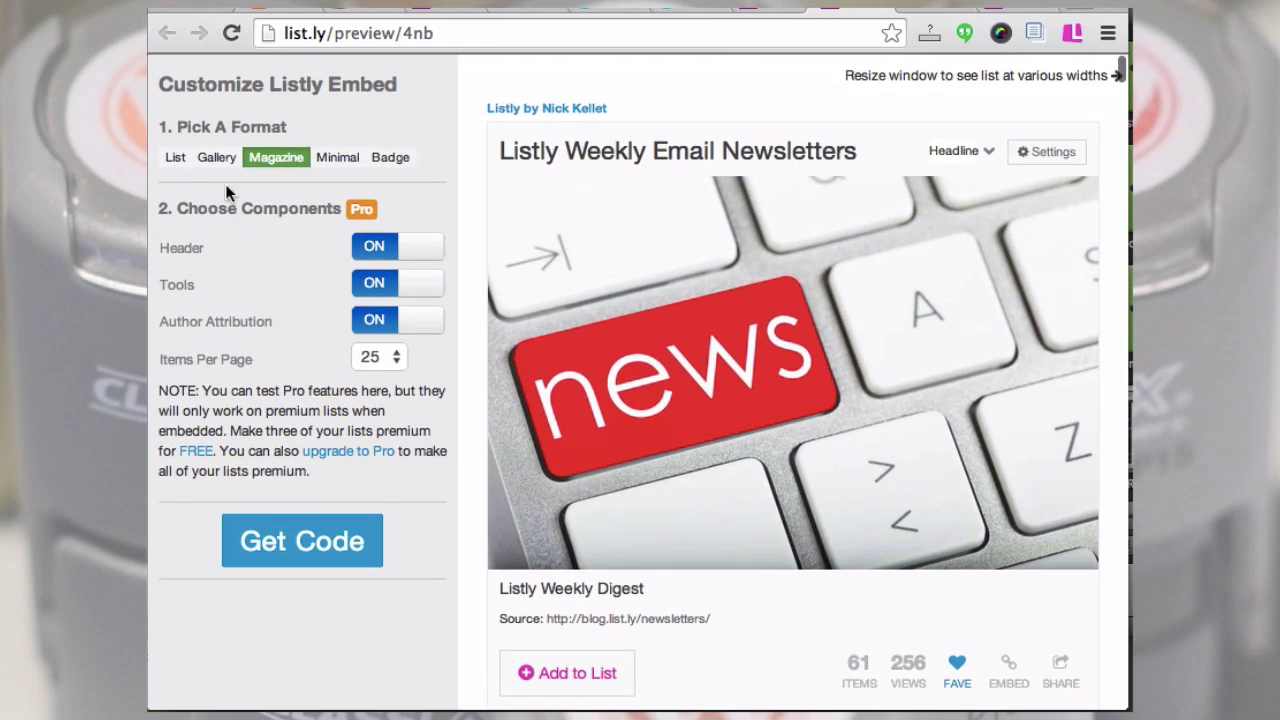
- Return to the Gallery format, generate the embed code and select the WordPress shortcode
left_click(216, 160)
scroll(770, 449, "down", 1)
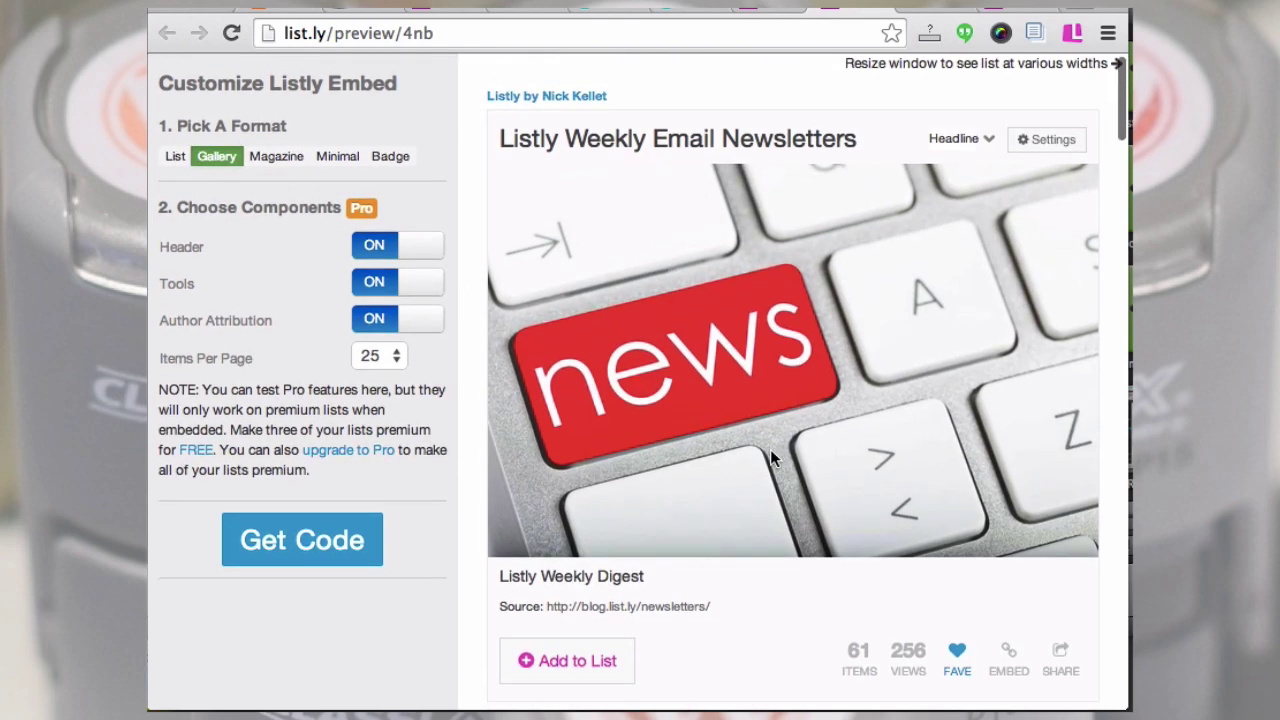
scroll(770, 449, "down", 10)
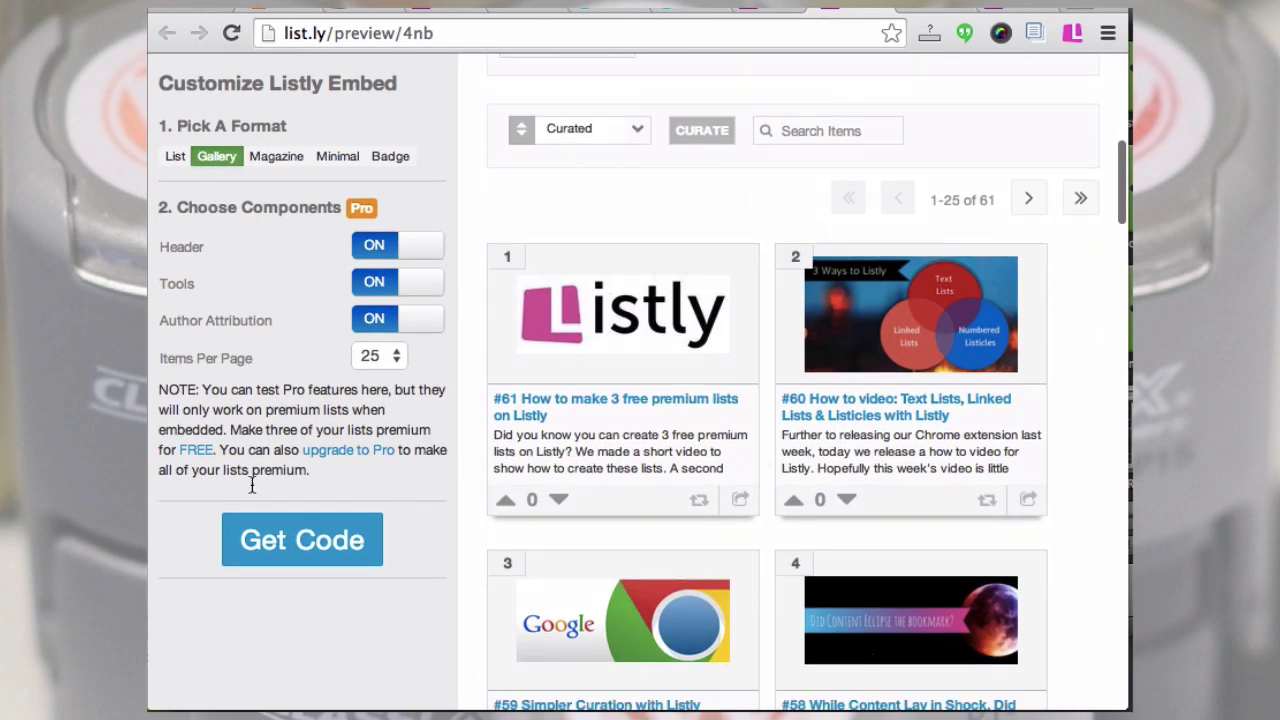
left_click(340, 557)
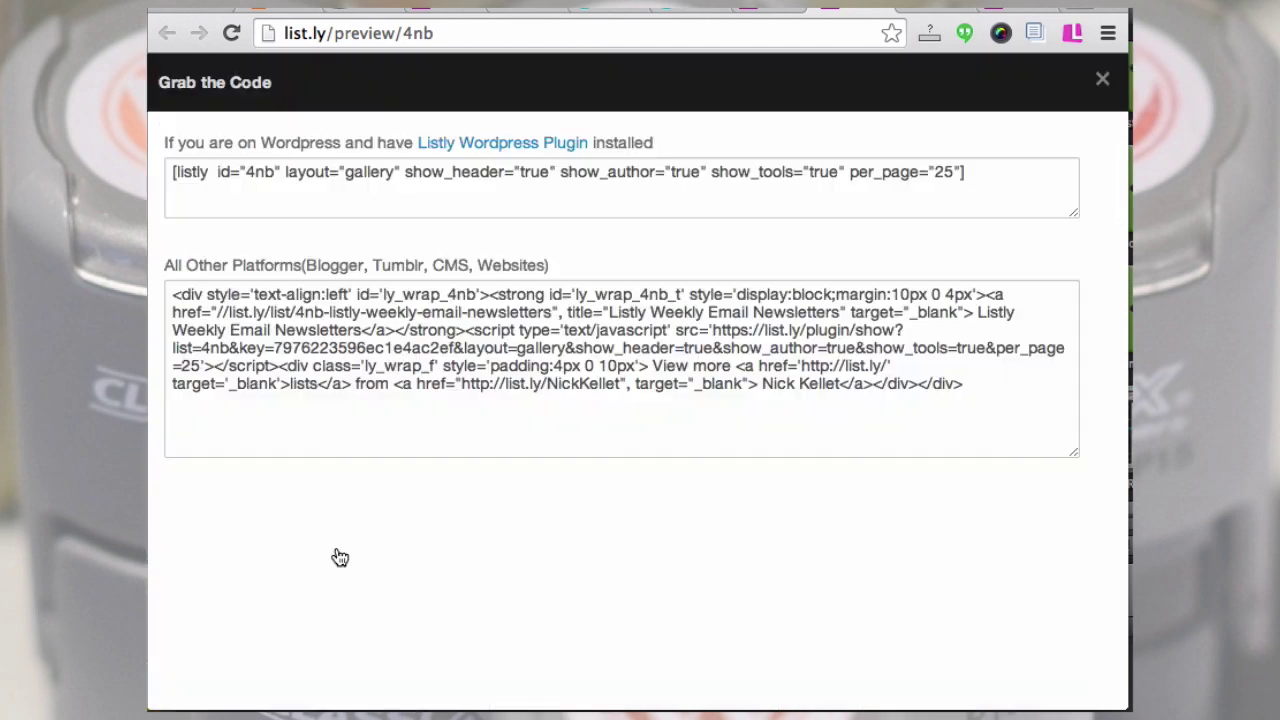
left_click(511, 174)
key("ctrl+c")
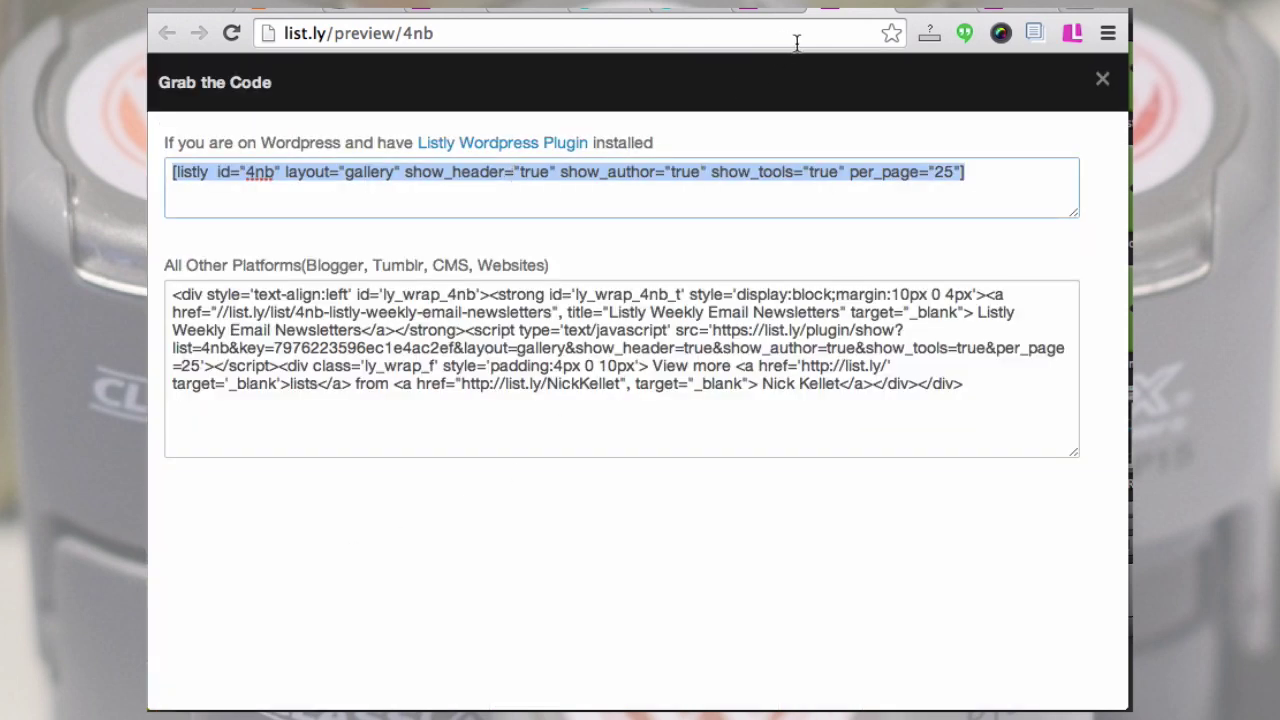
- Replace the Newsletters page's Listly shortcode with the new gallery shortcode and update the page
key("ctrl+Tab")
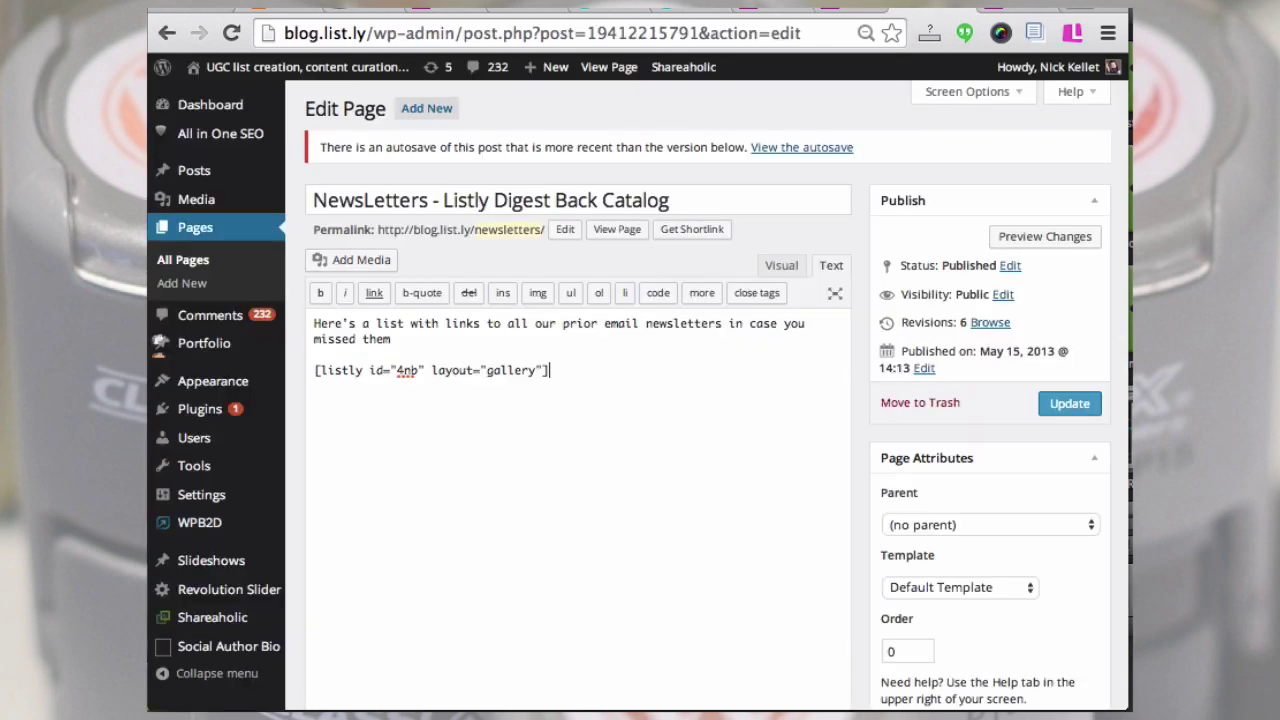
double_click(505, 370)
triple_click(494, 368)
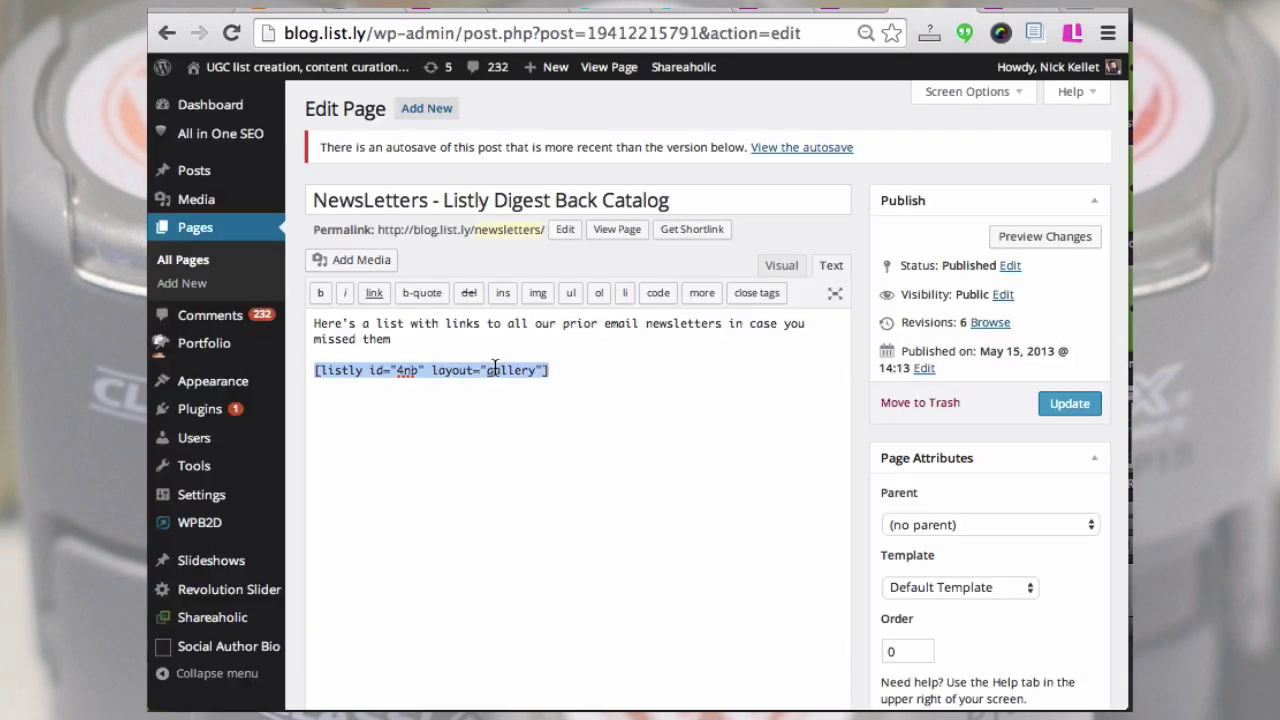
key("ctrl+v")
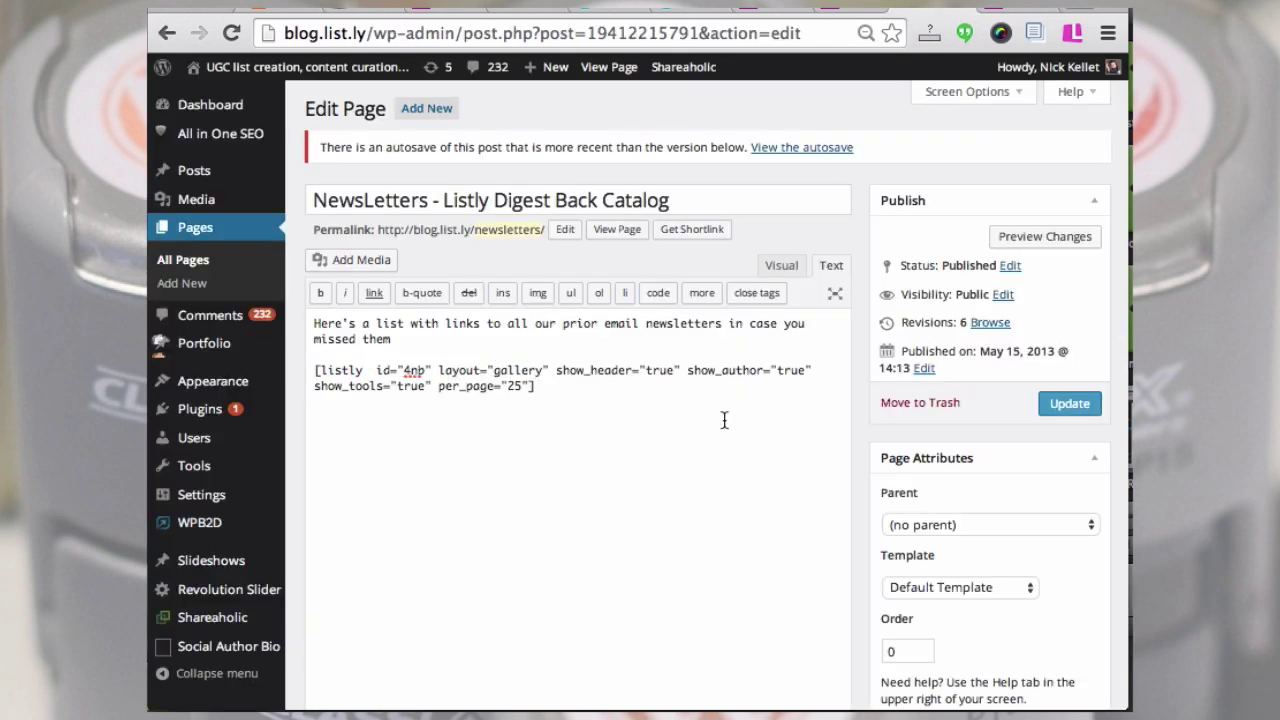
left_click(1071, 405)
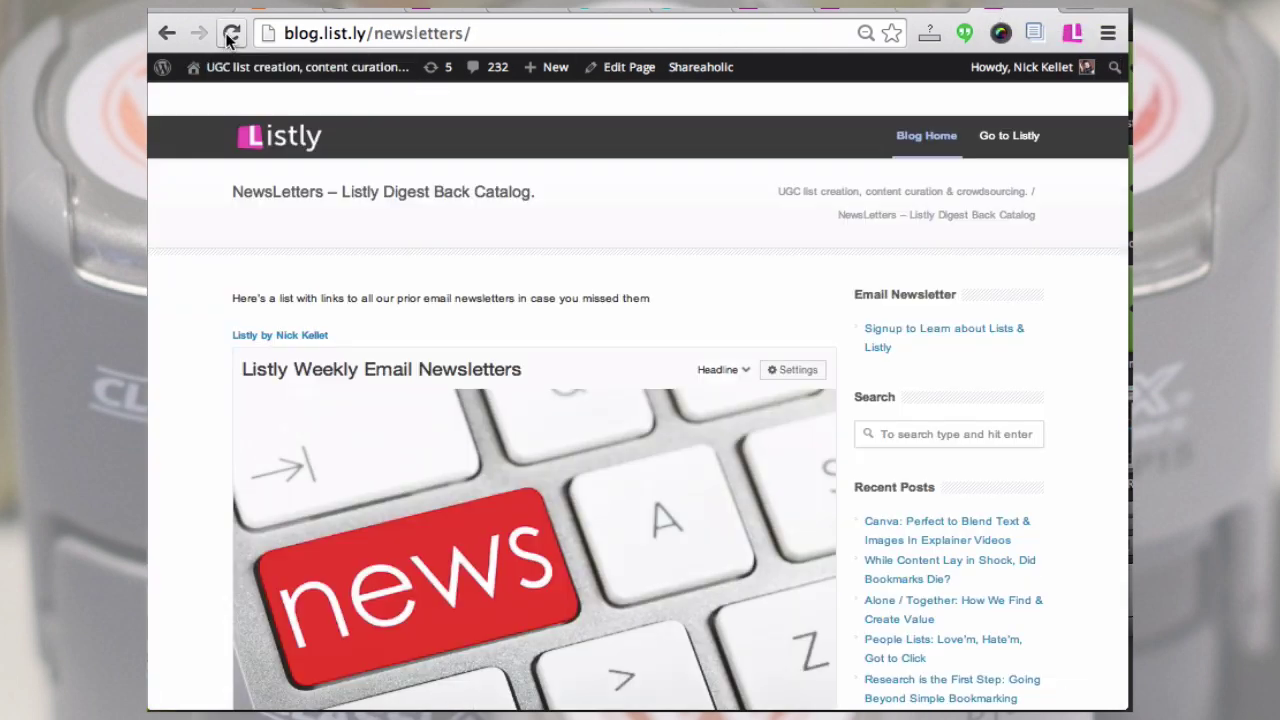
- Reload the live Newsletters page and browse the embedded gallery showing items 1–25 of 61
left_click(230, 34)
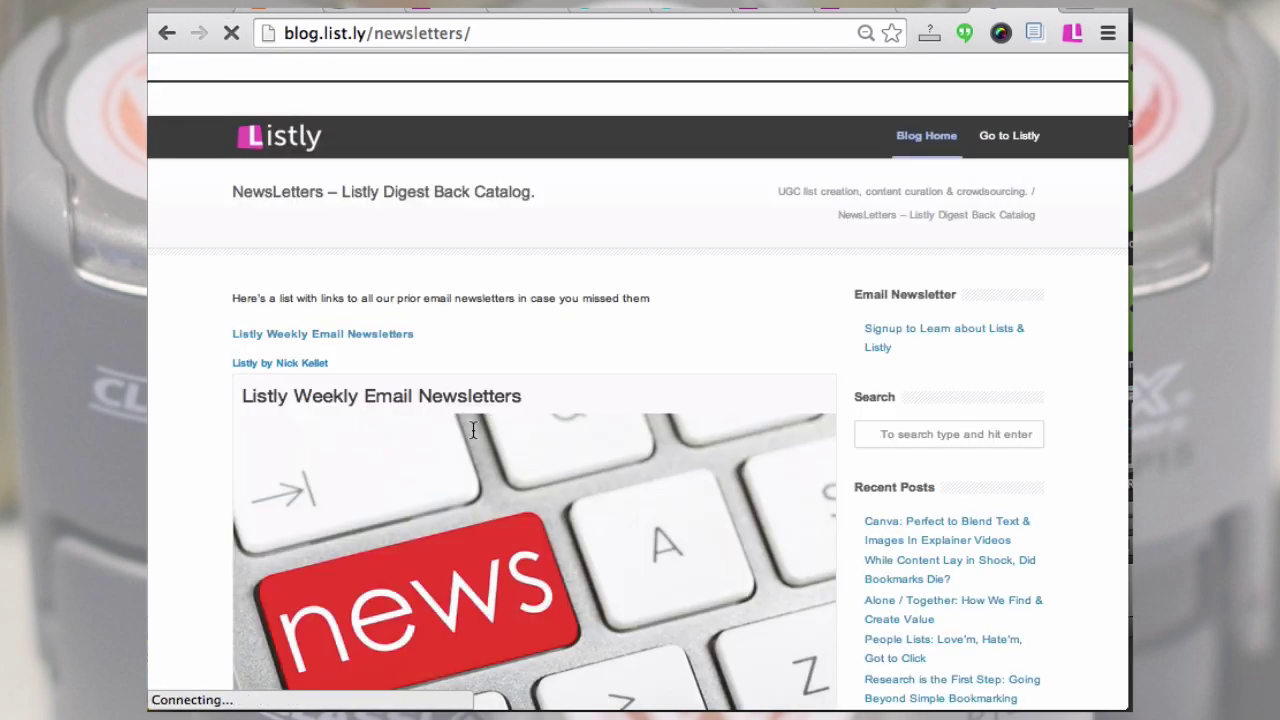
scroll(473, 430, "down", 5)
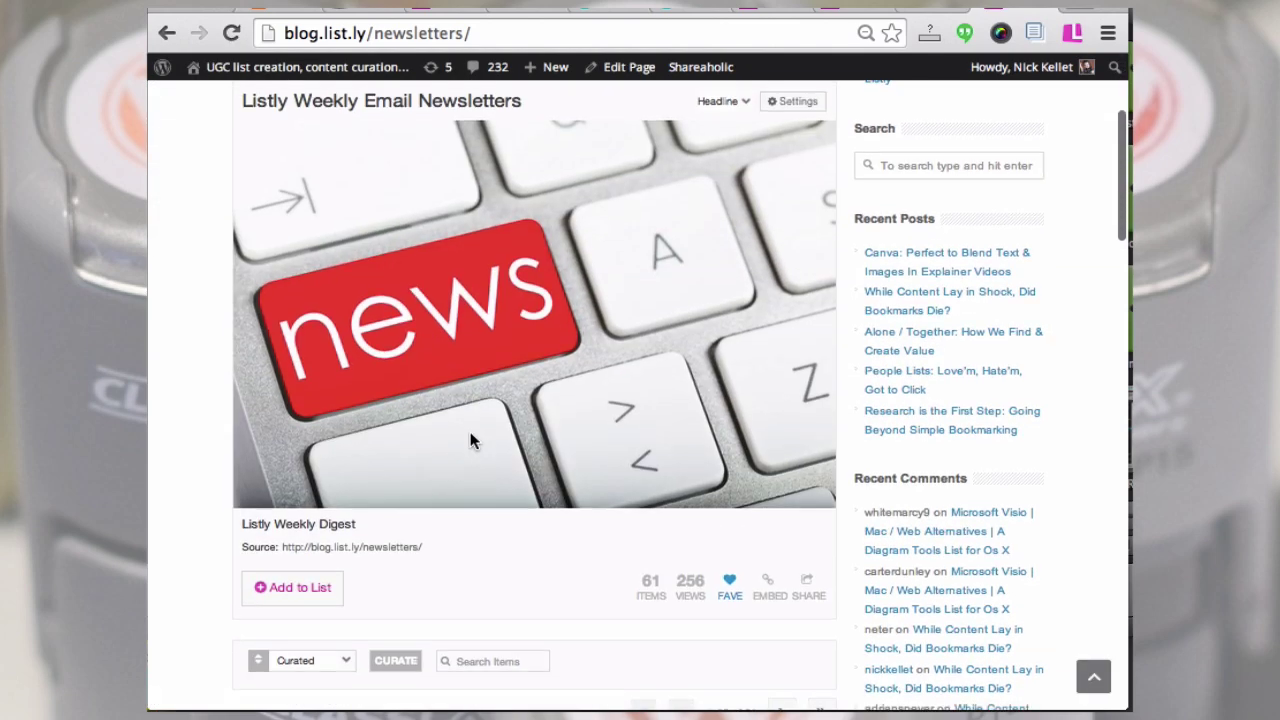
scroll(473, 441, "down", 5)
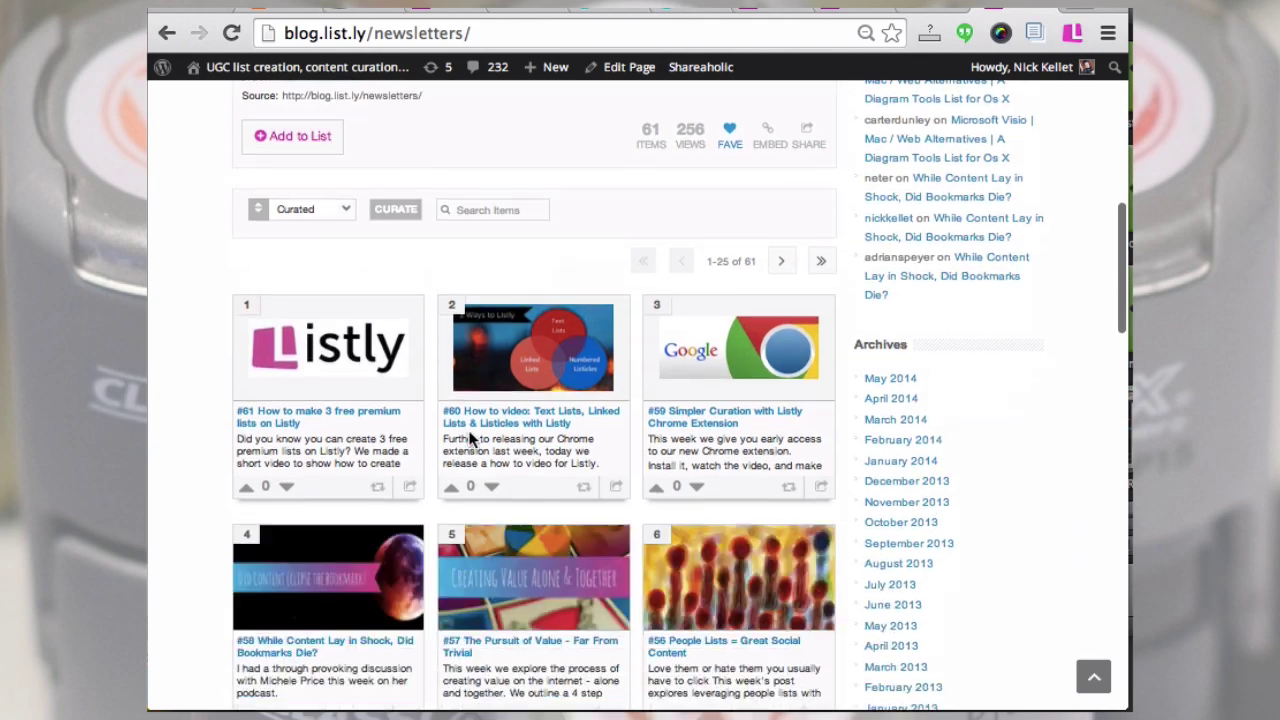
scroll(470, 438, "down", 2)
scroll(470, 438, "up", 5)
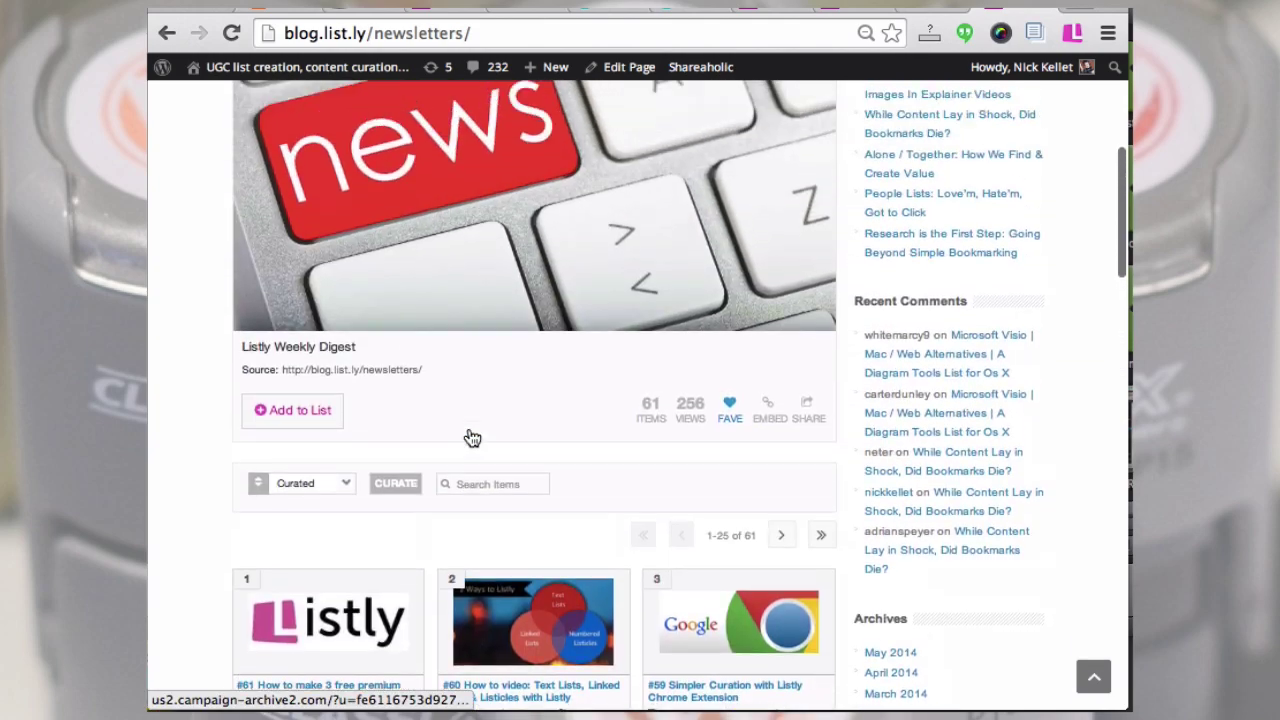
scroll(472, 438, "up", 4)
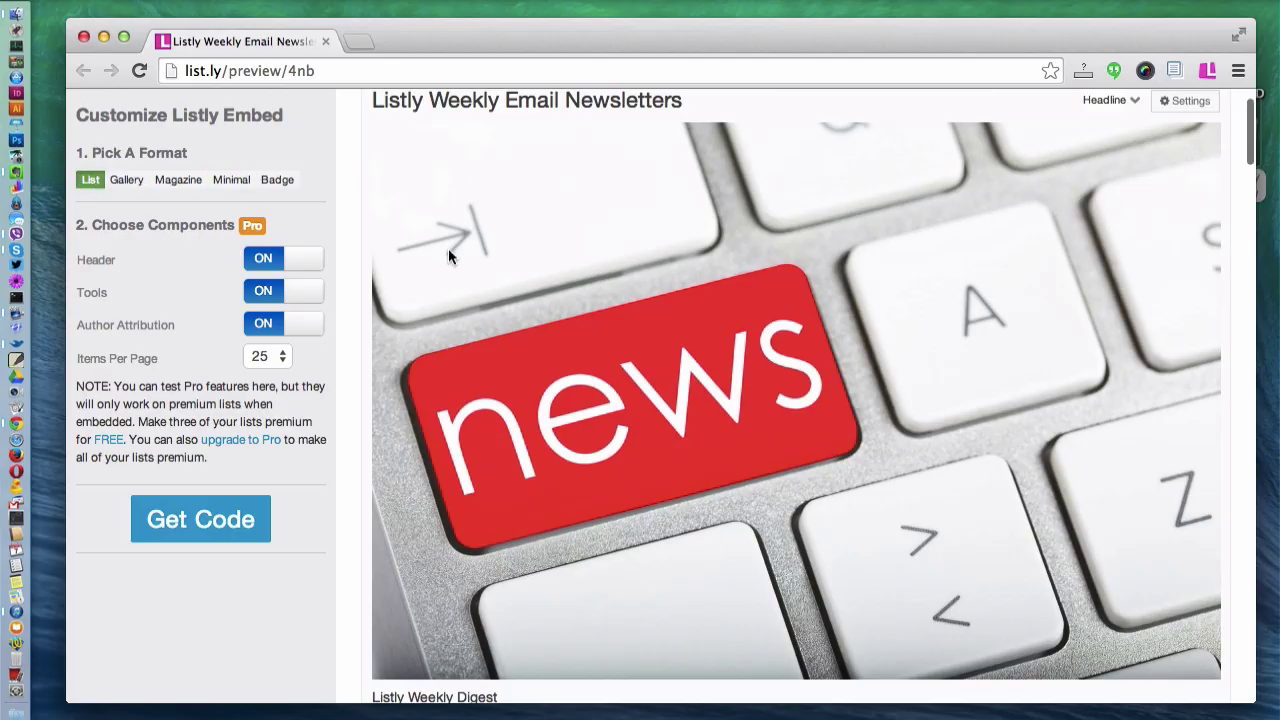
- Preview the Minimal and Magazine formats, then settle on the Gallery format
scroll(448, 249, "down", 3)
scroll(448, 249, "down", 10)
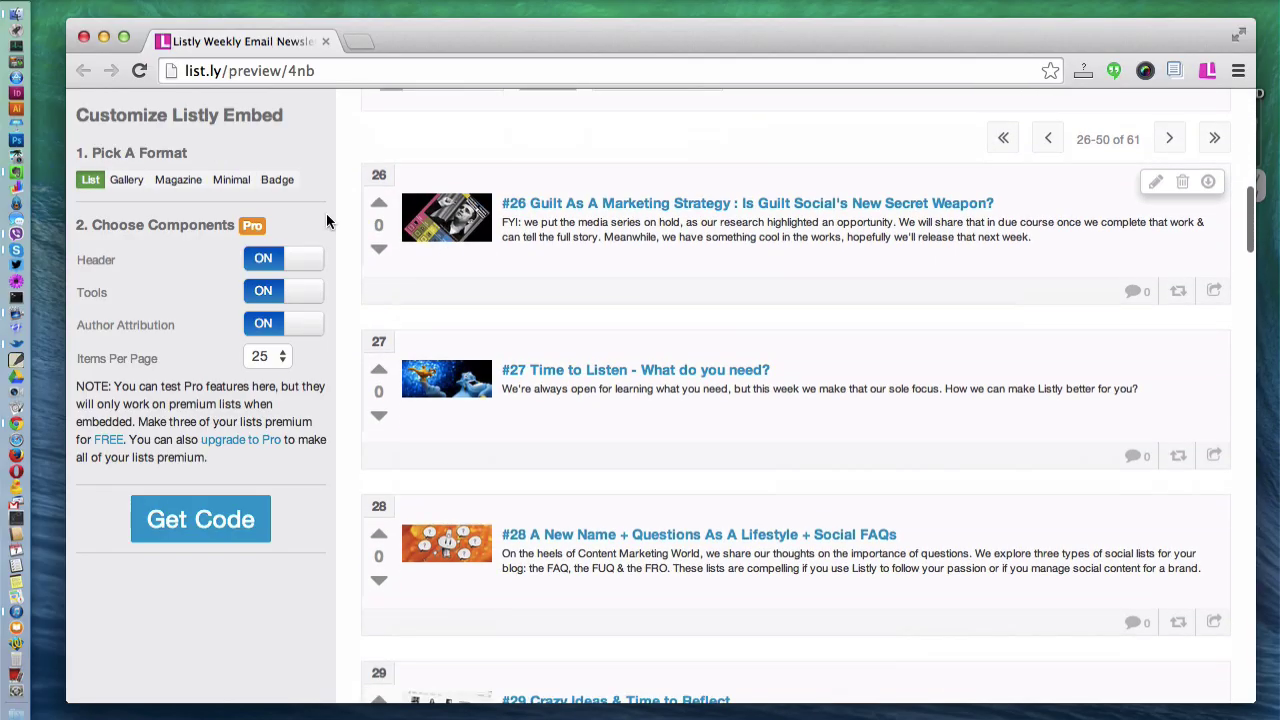
left_click(243, 179)
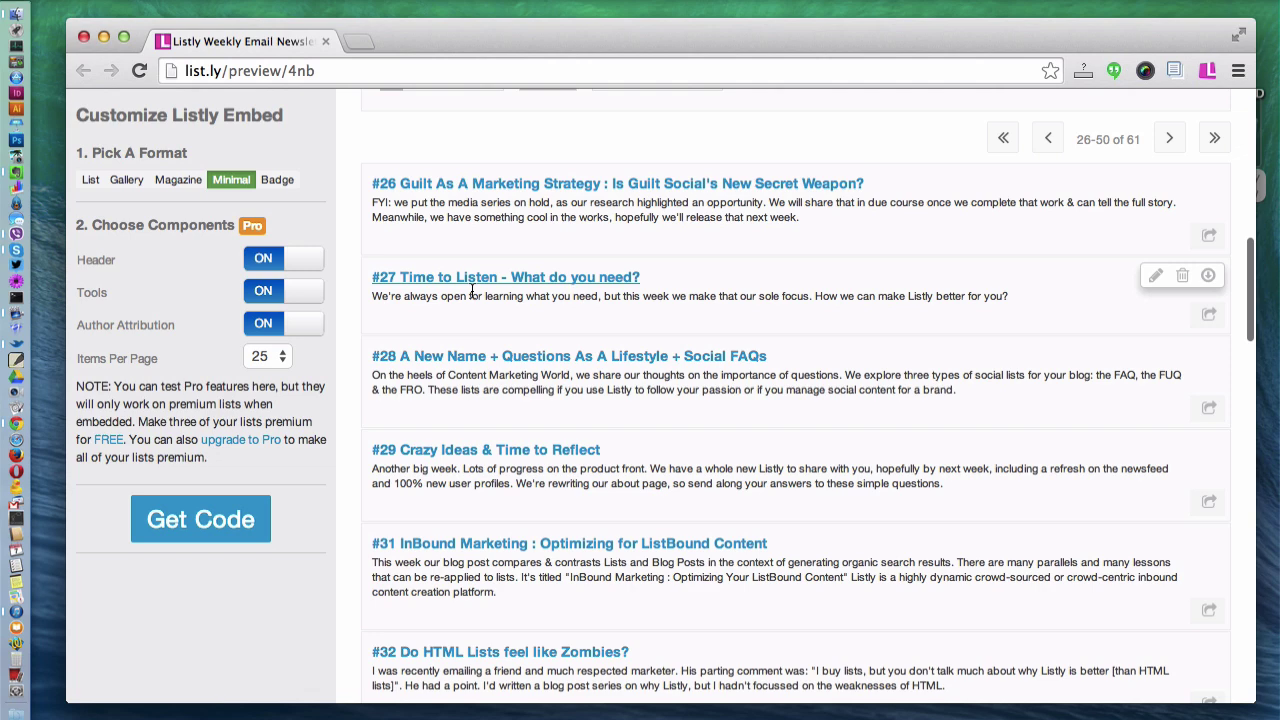
left_click(178, 180)
scroll(546, 350, "down", 10)
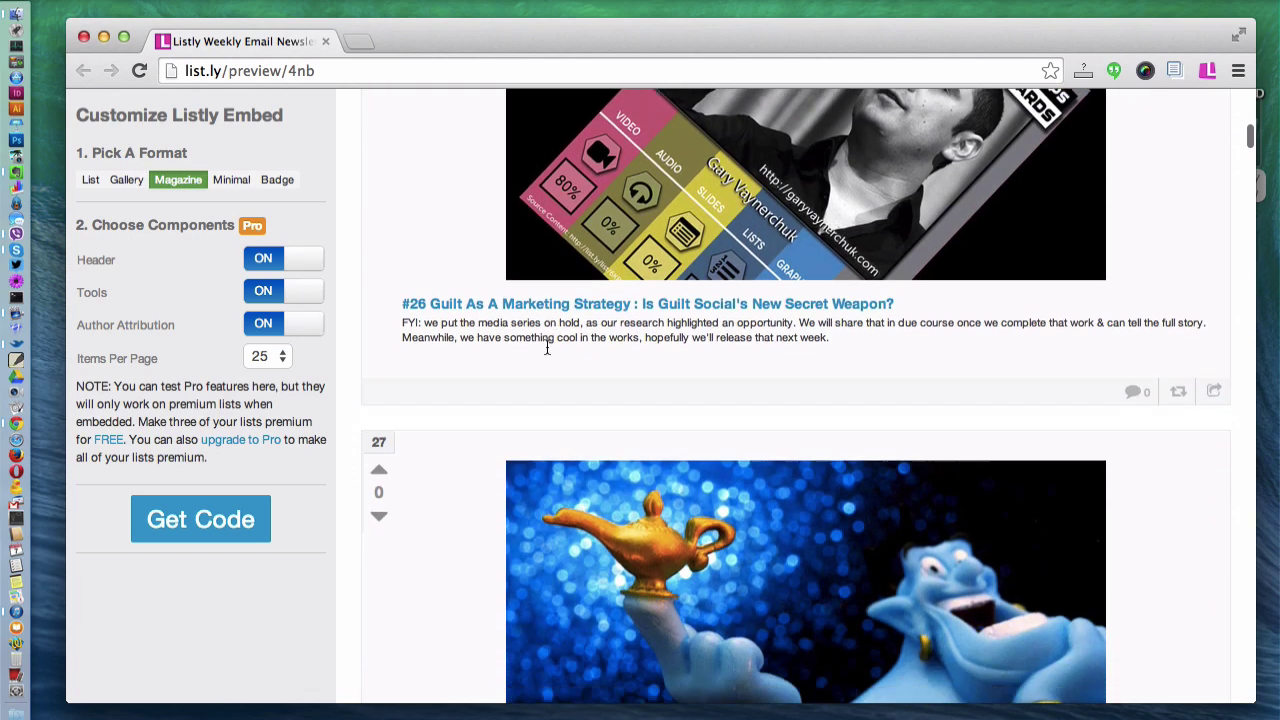
scroll(546, 353, "down", 5)
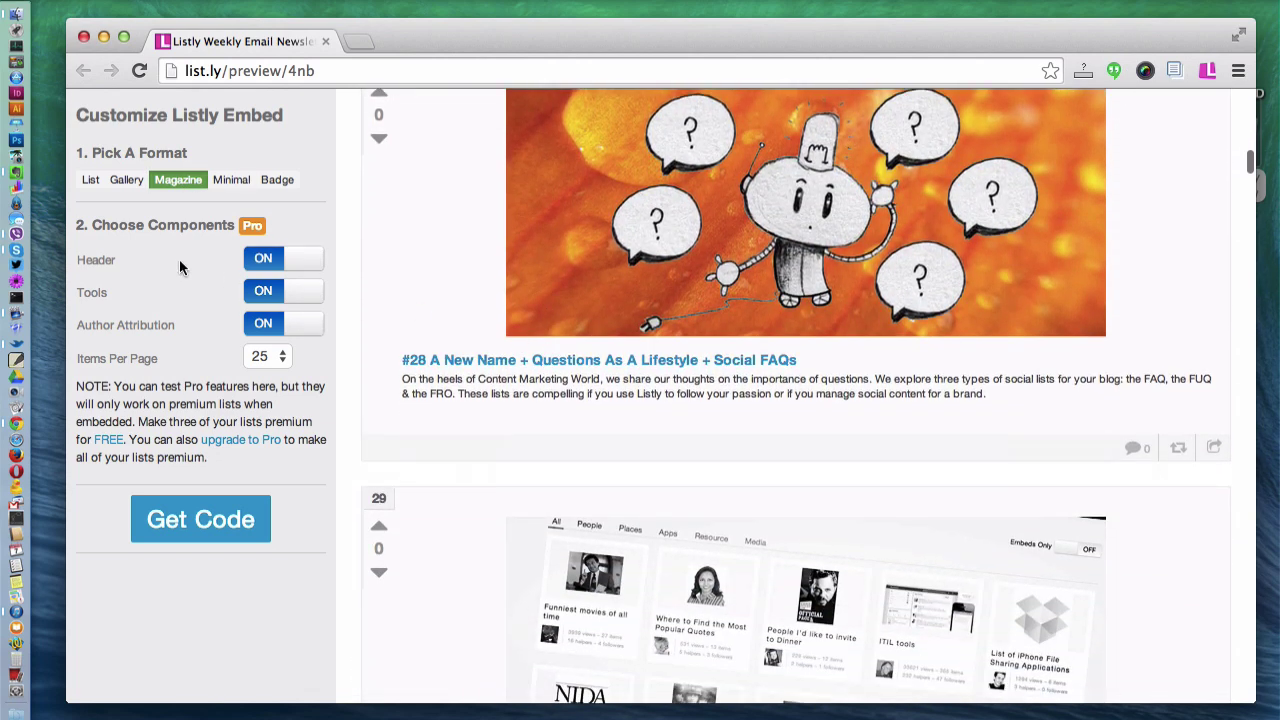
left_click(126, 181)
scroll(563, 360, "up", 3)
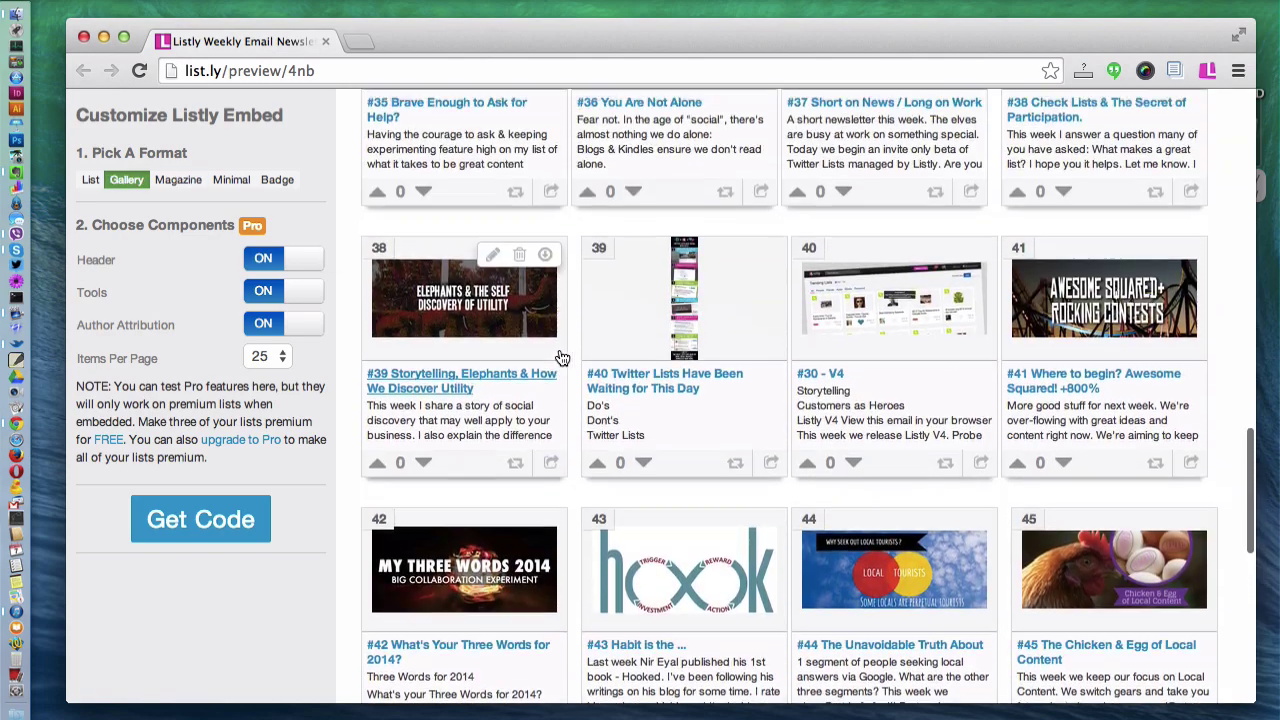
scroll(1040, 410, "up", 6)
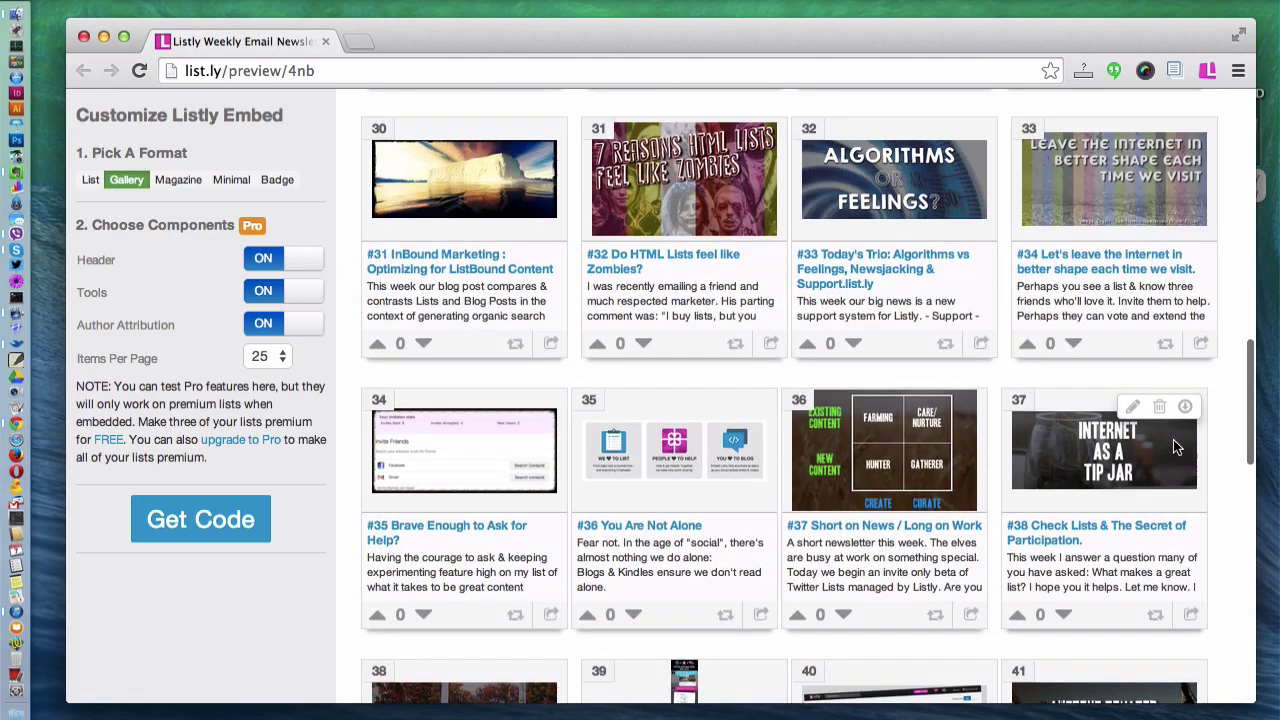
scroll(1175, 445, "up", 8)
scroll(1175, 445, "down", 4)
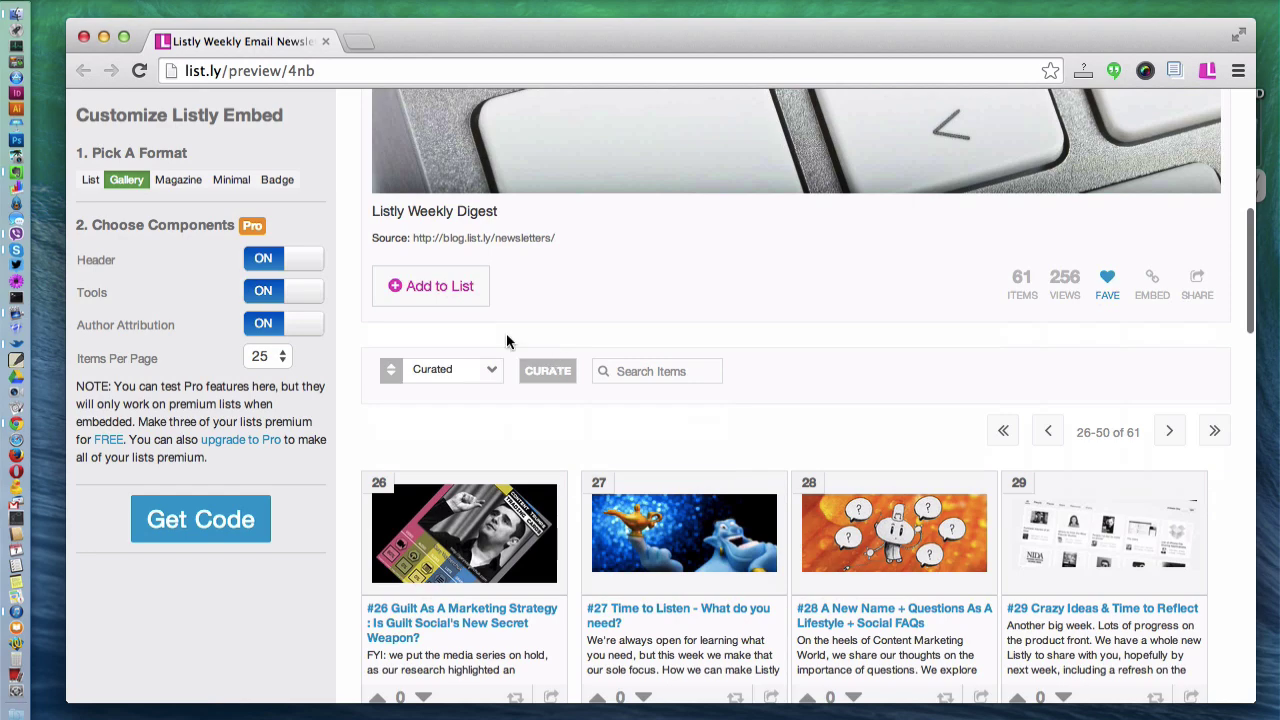
- Switch Header, Tools and Author Attribution off in the embed preview
left_click(265, 258)
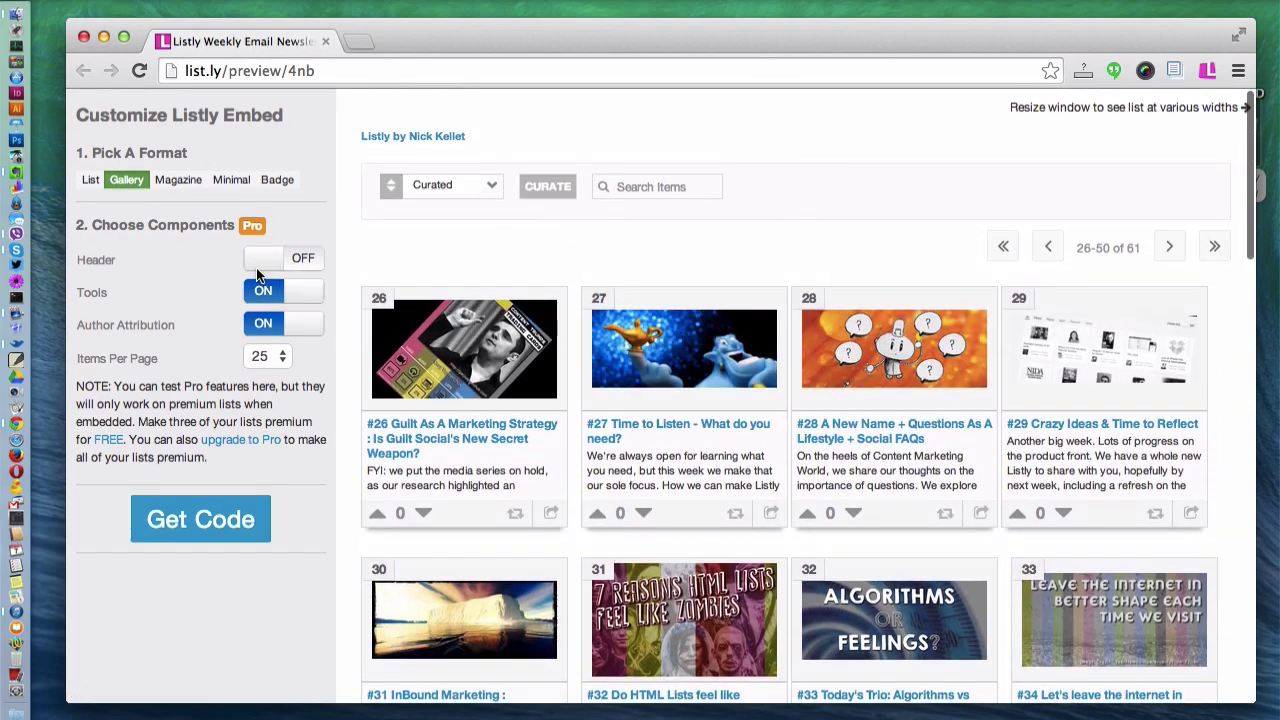
left_click(259, 292)
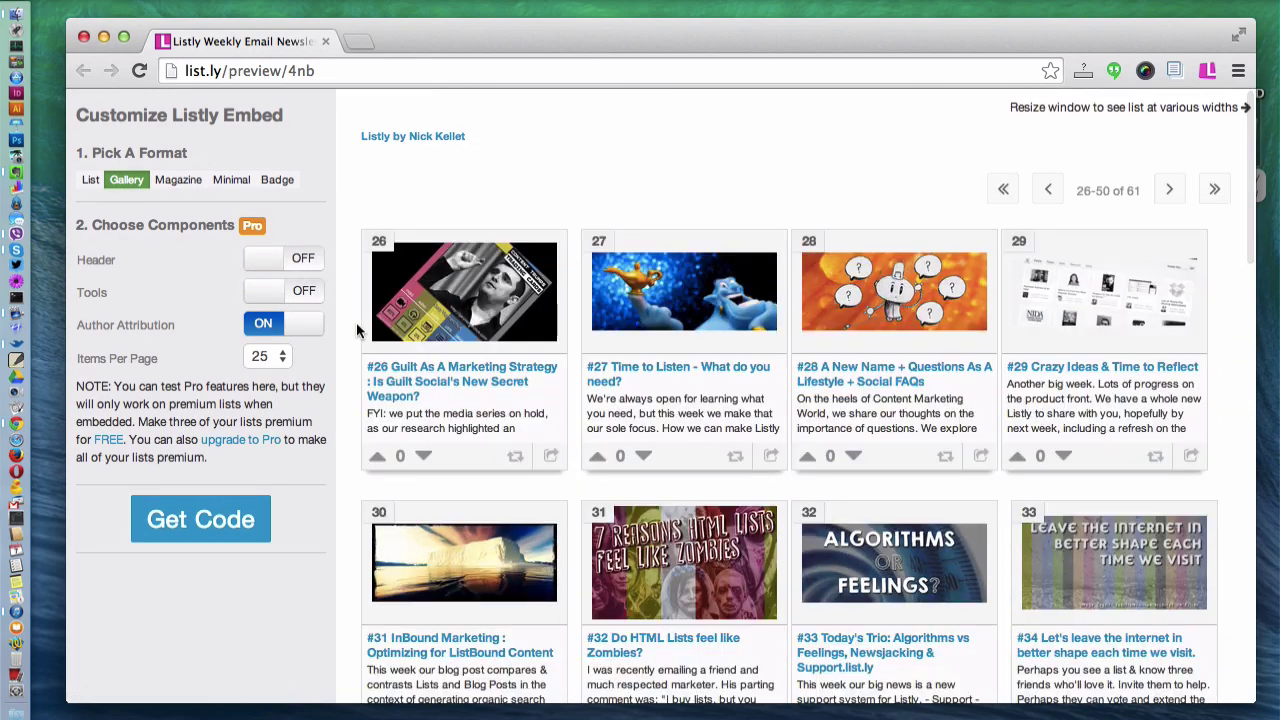
left_click(265, 330)
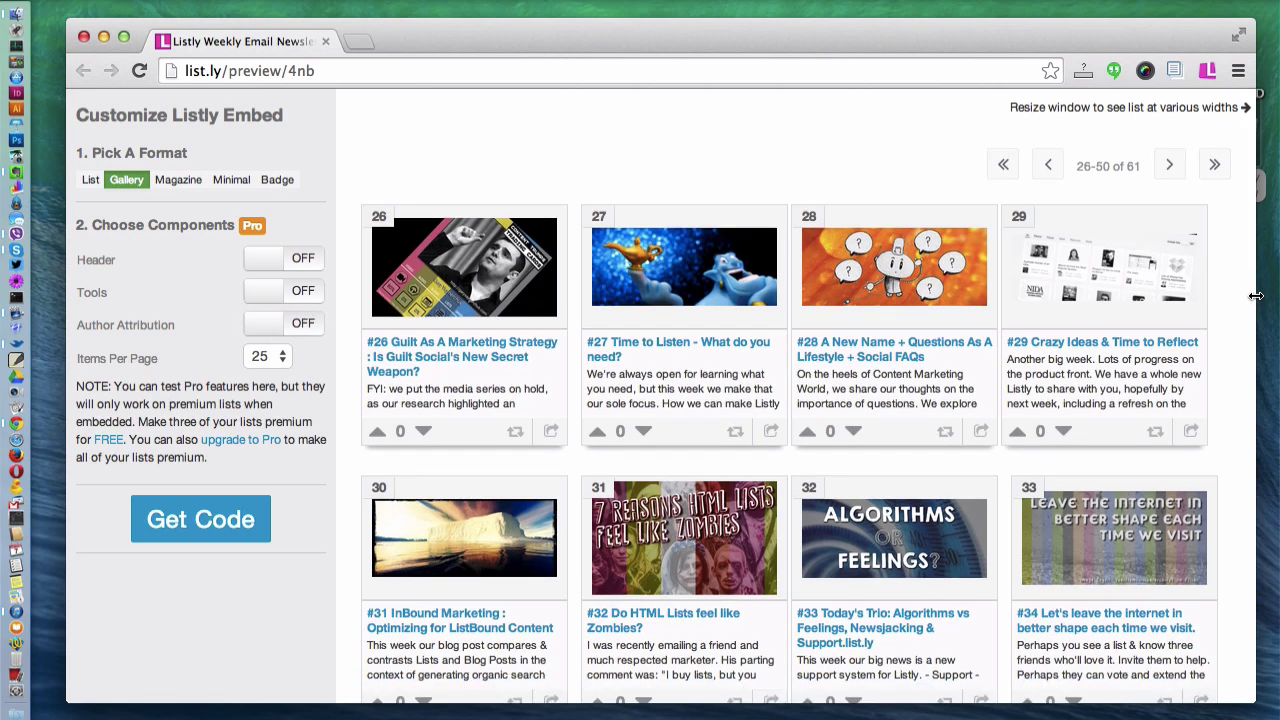
- Narrow the browser window and turn Header, Tools and Author Attribution back on
left_click_drag(1256, 301, 649, 314)
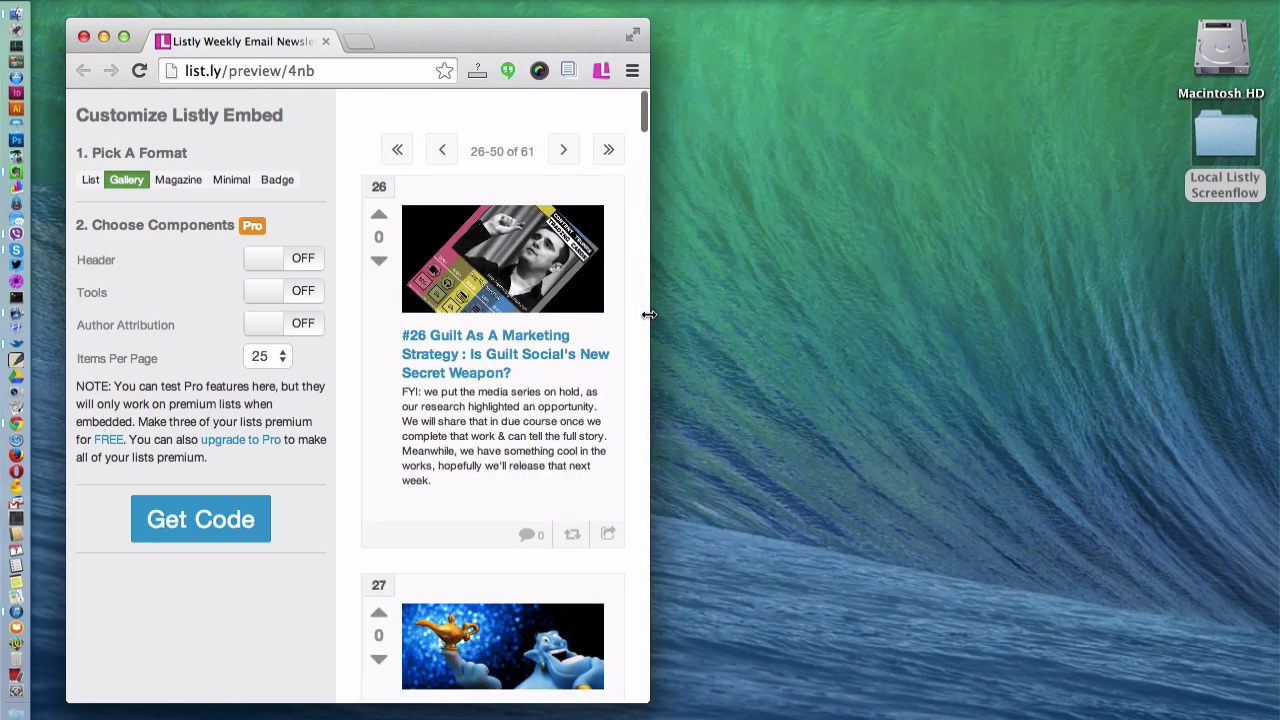
left_click(265, 263)
scroll(630, 340, "down", 2)
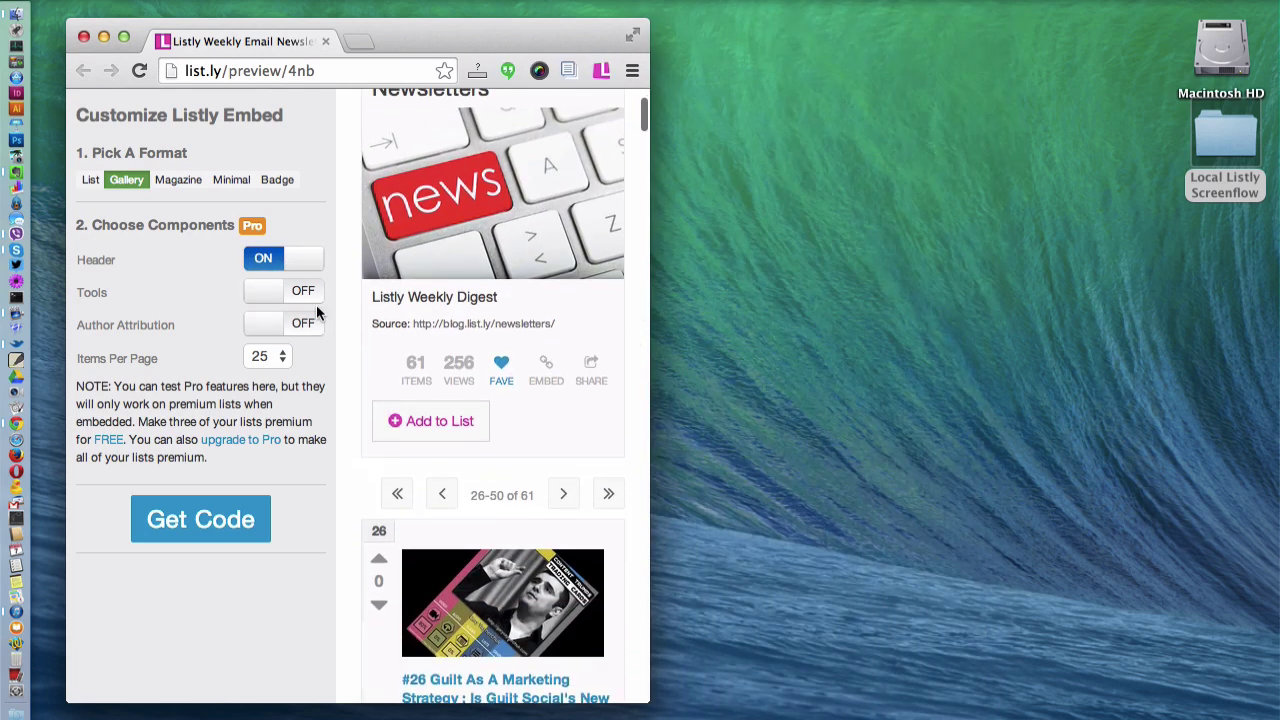
left_click(252, 292)
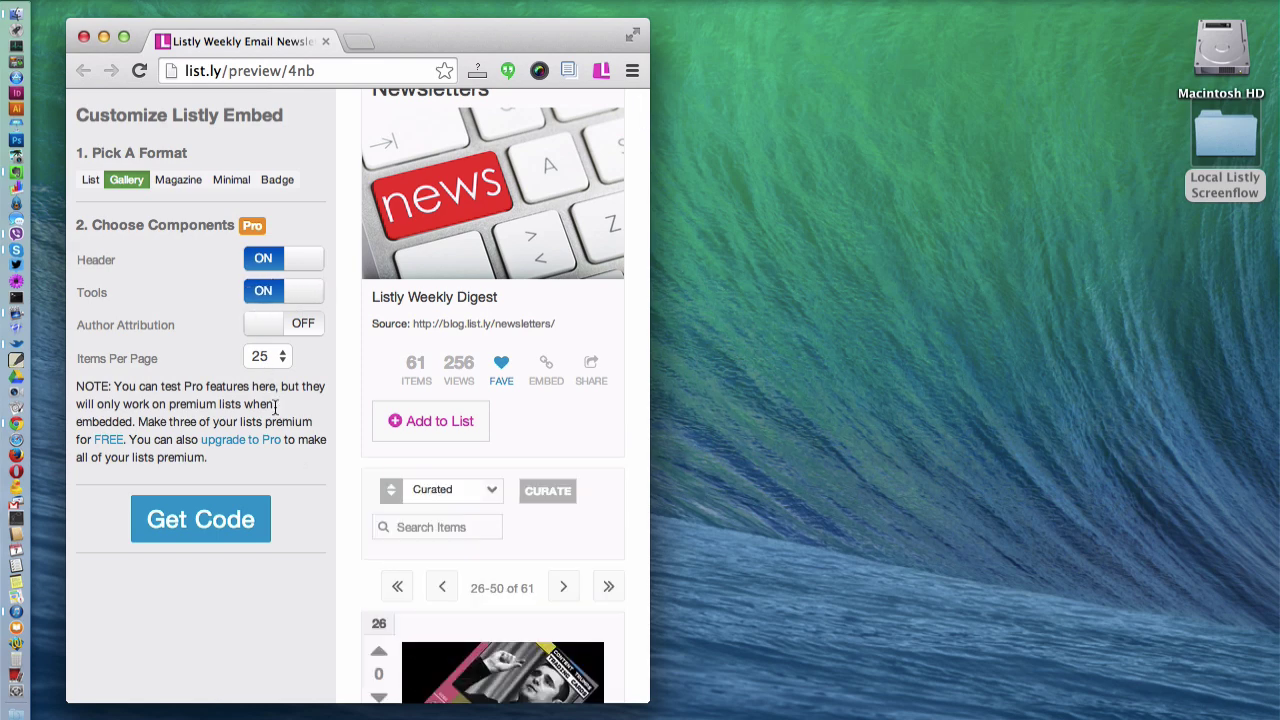
left_click(255, 324)
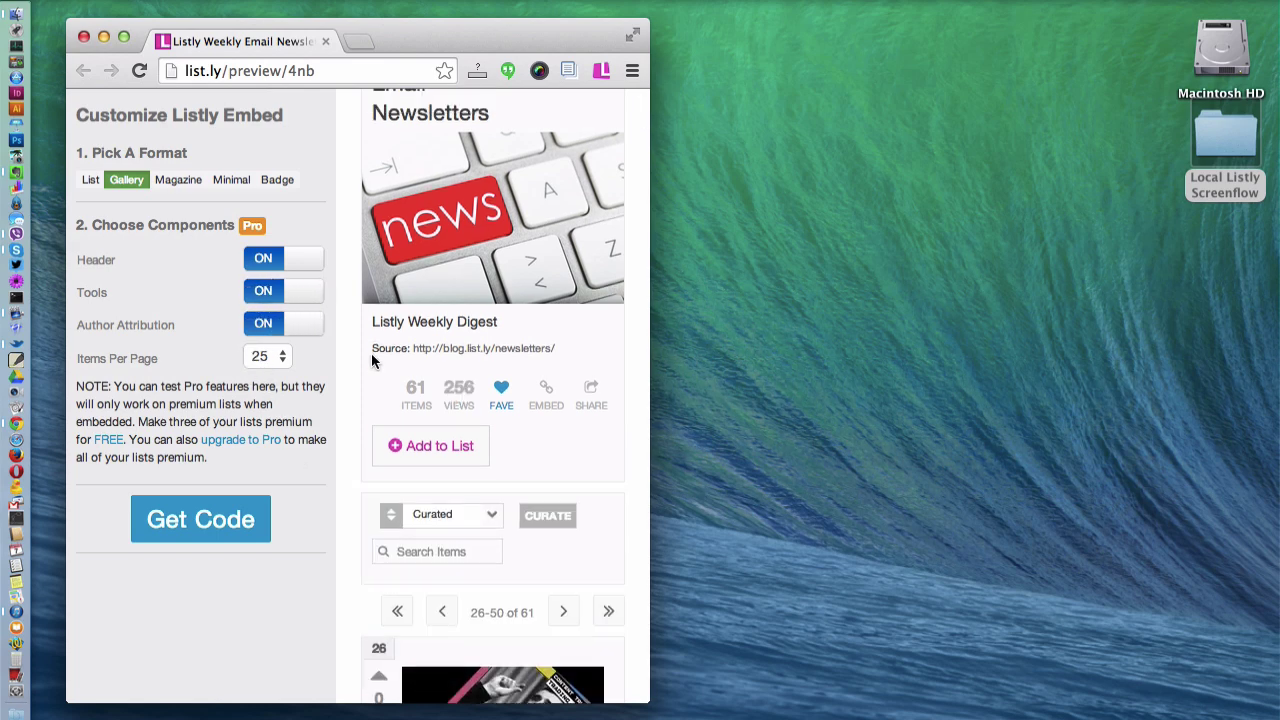
- Turn the three components off again, show 3 items per page in Minimal format, and widen the window
left_click(250, 260)
left_click(252, 292)
left_click(258, 317)
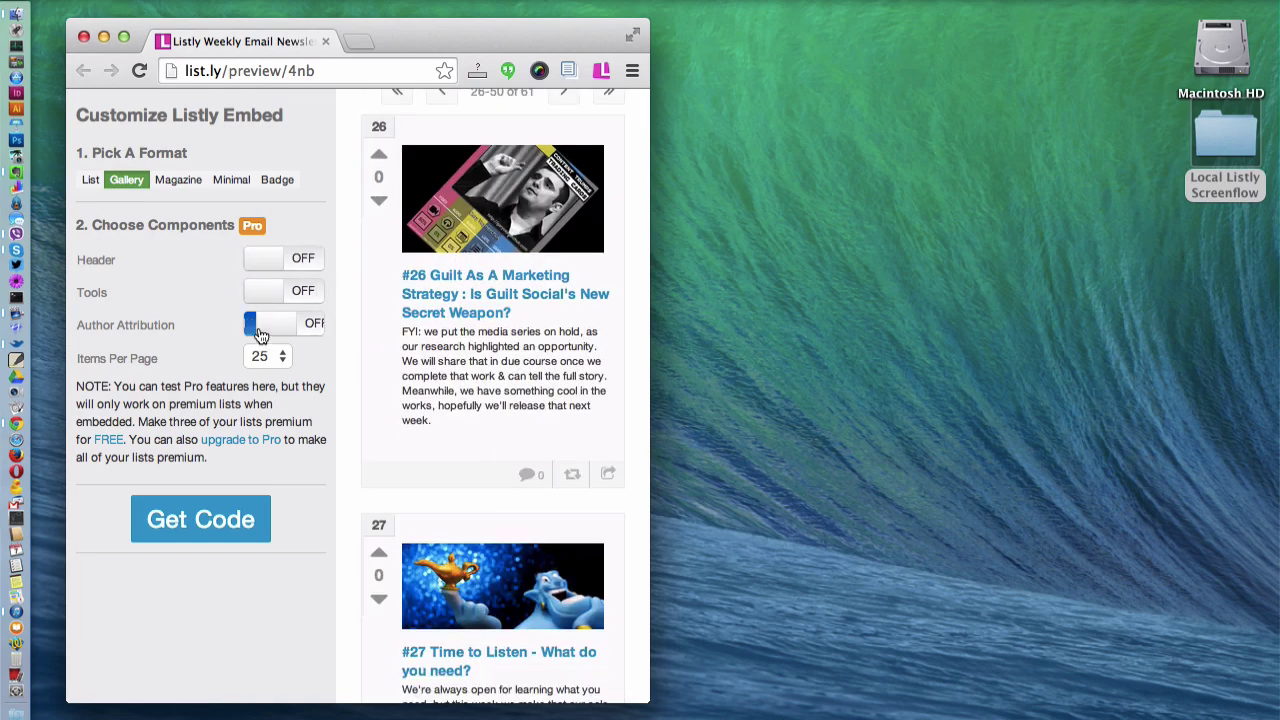
left_click(264, 357)
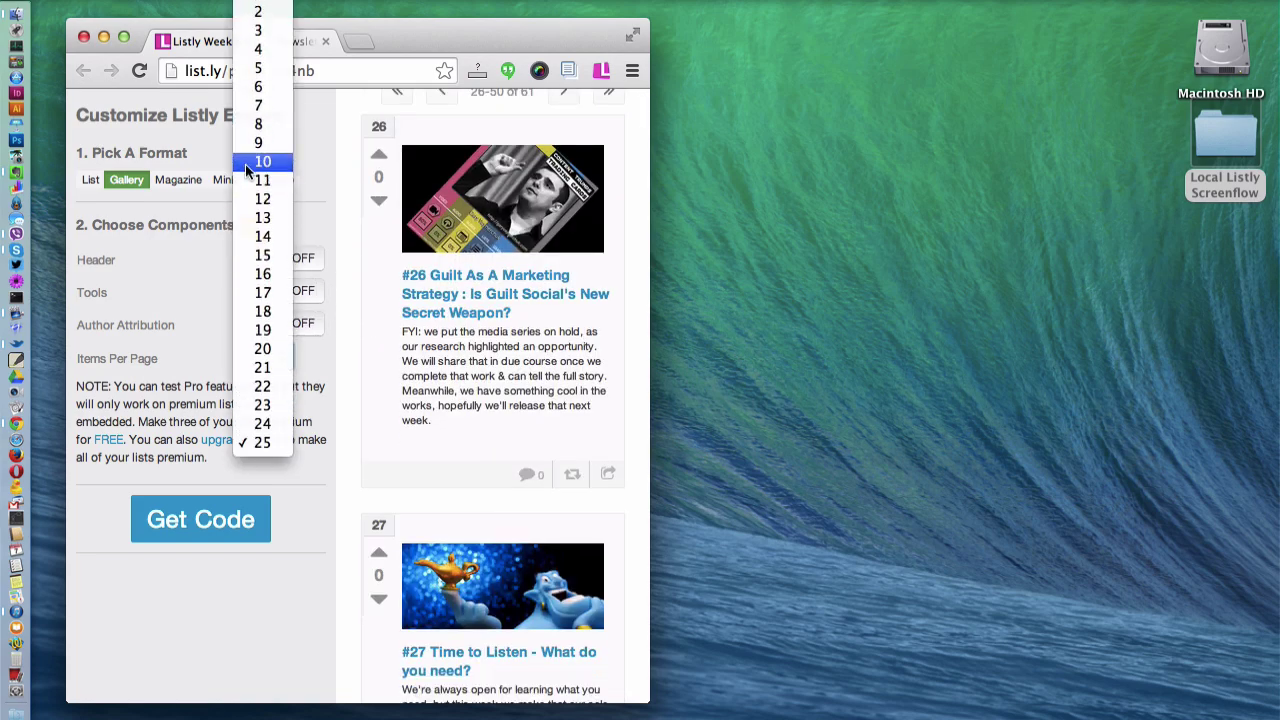
left_click(258, 31)
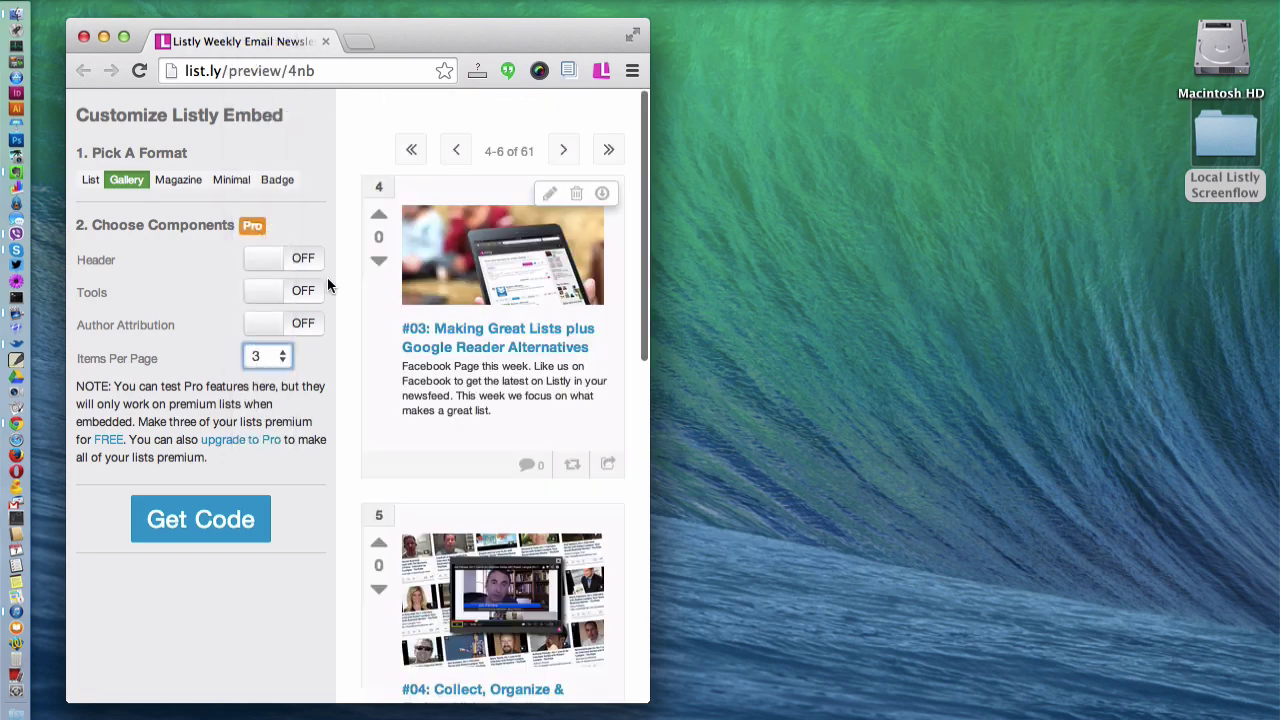
left_click(228, 181)
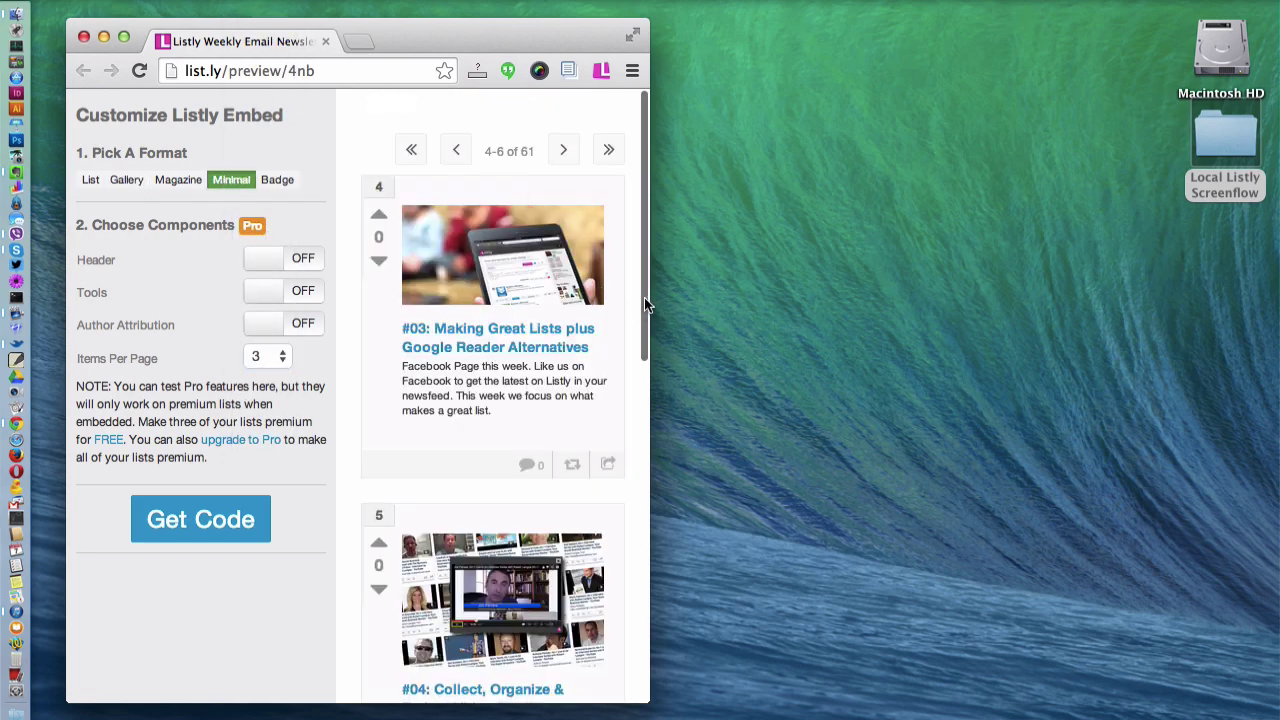
left_click_drag(646, 300, 1150, 298)
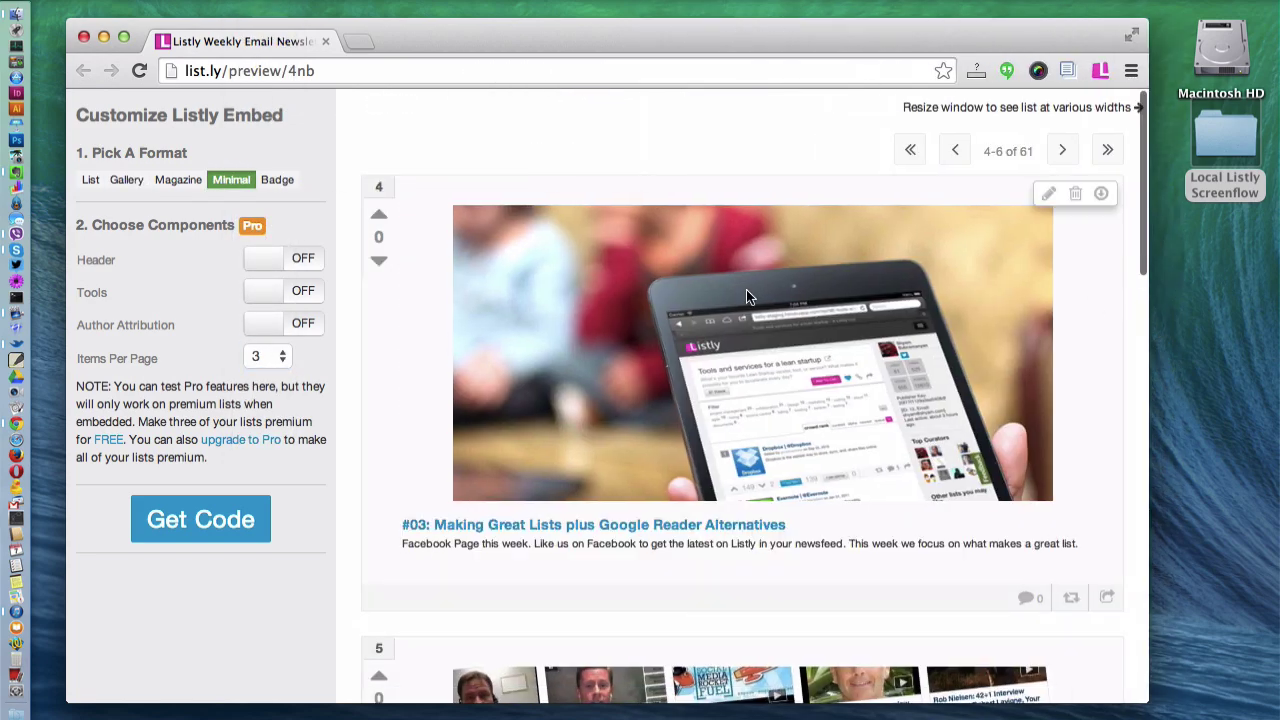
- Preview the List format, page ahead to items 7–9 of 61, and get the List-layout embed code
left_click(90, 180)
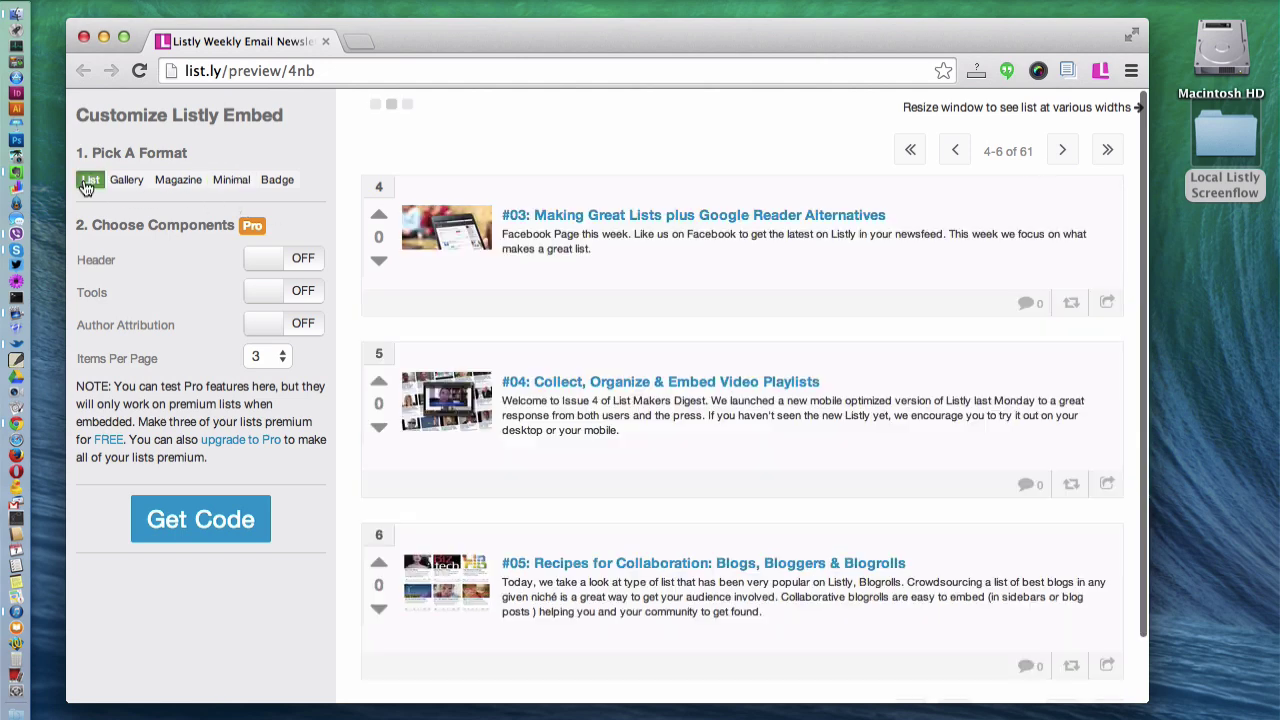
left_click(231, 180)
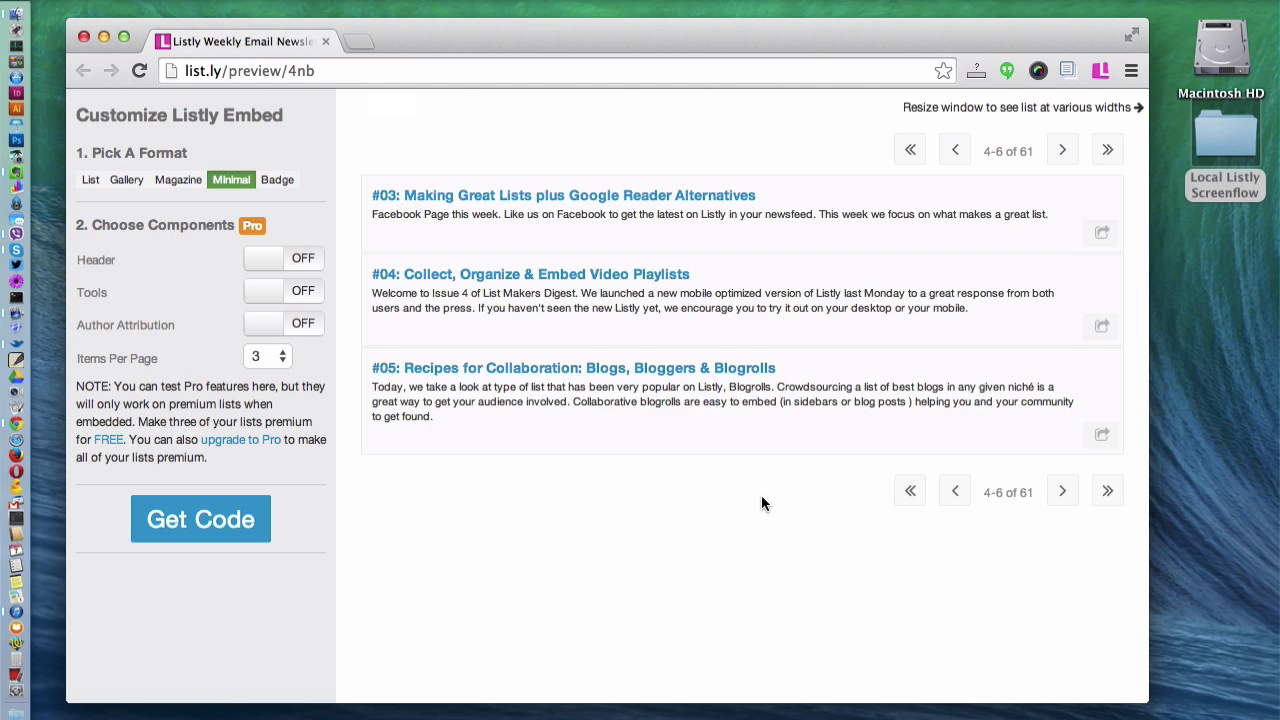
left_click(90, 180)
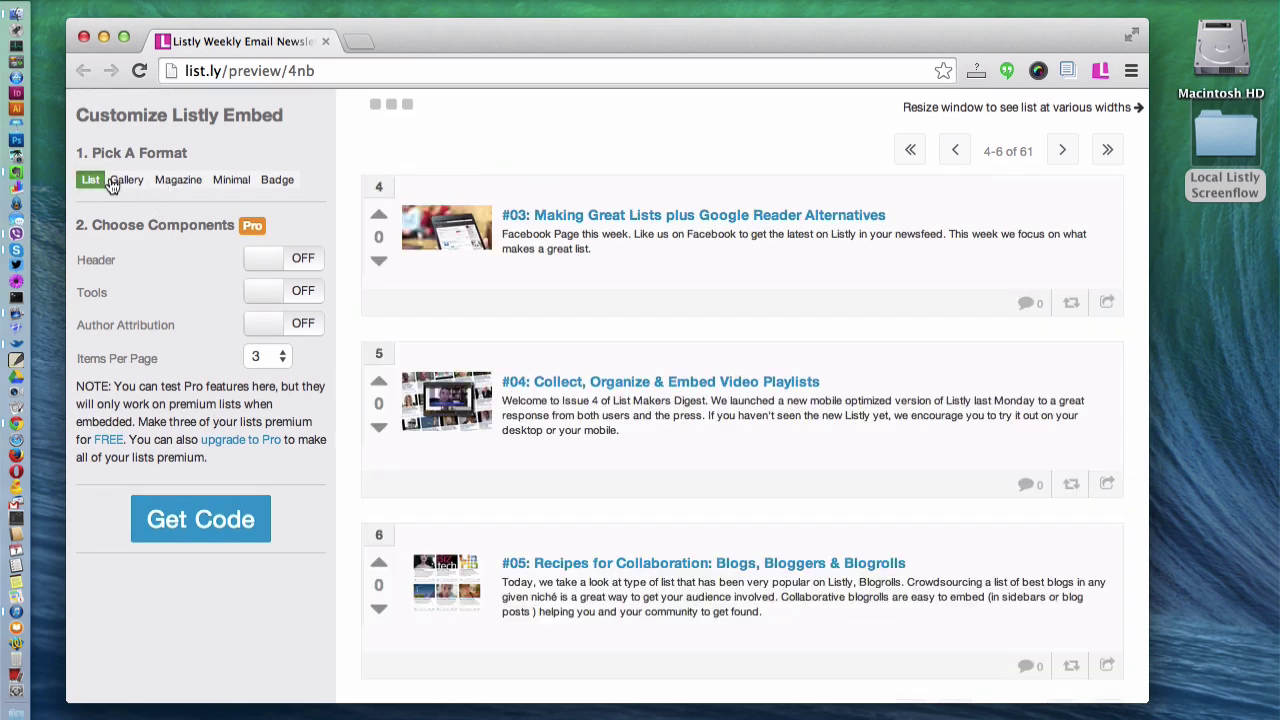
scroll(403, 481, "down", 3)
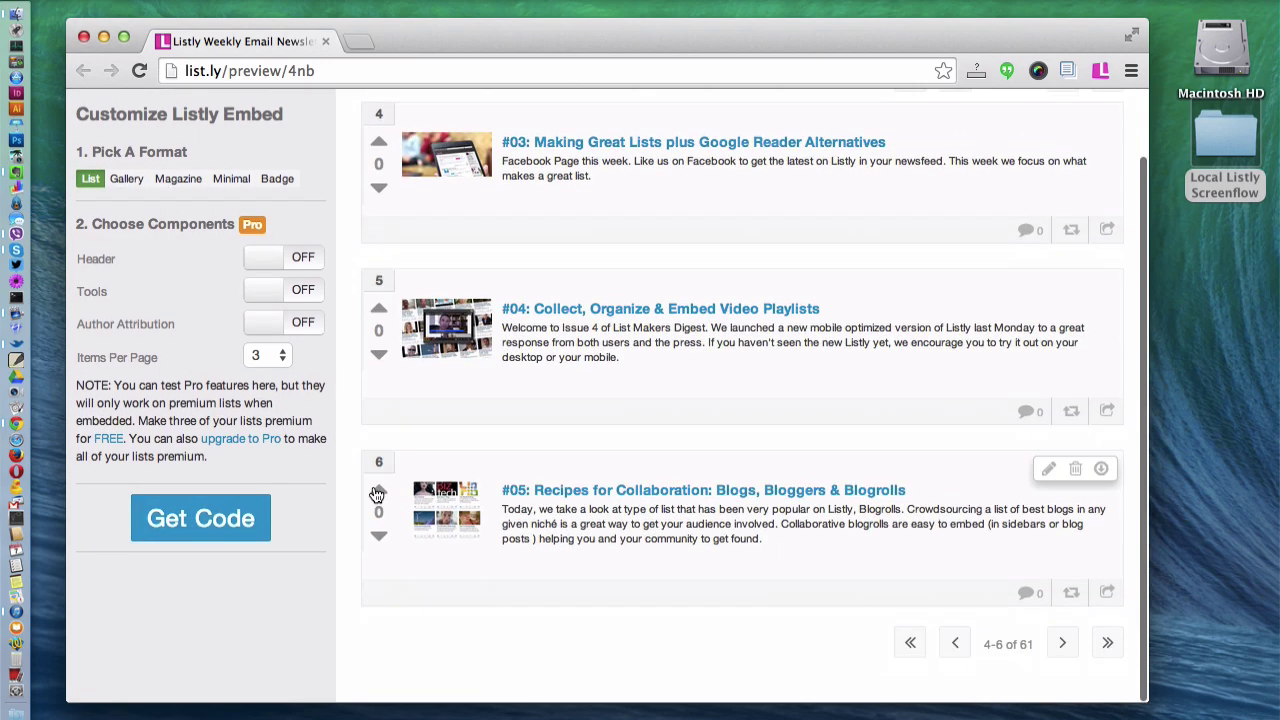
left_click(1061, 666)
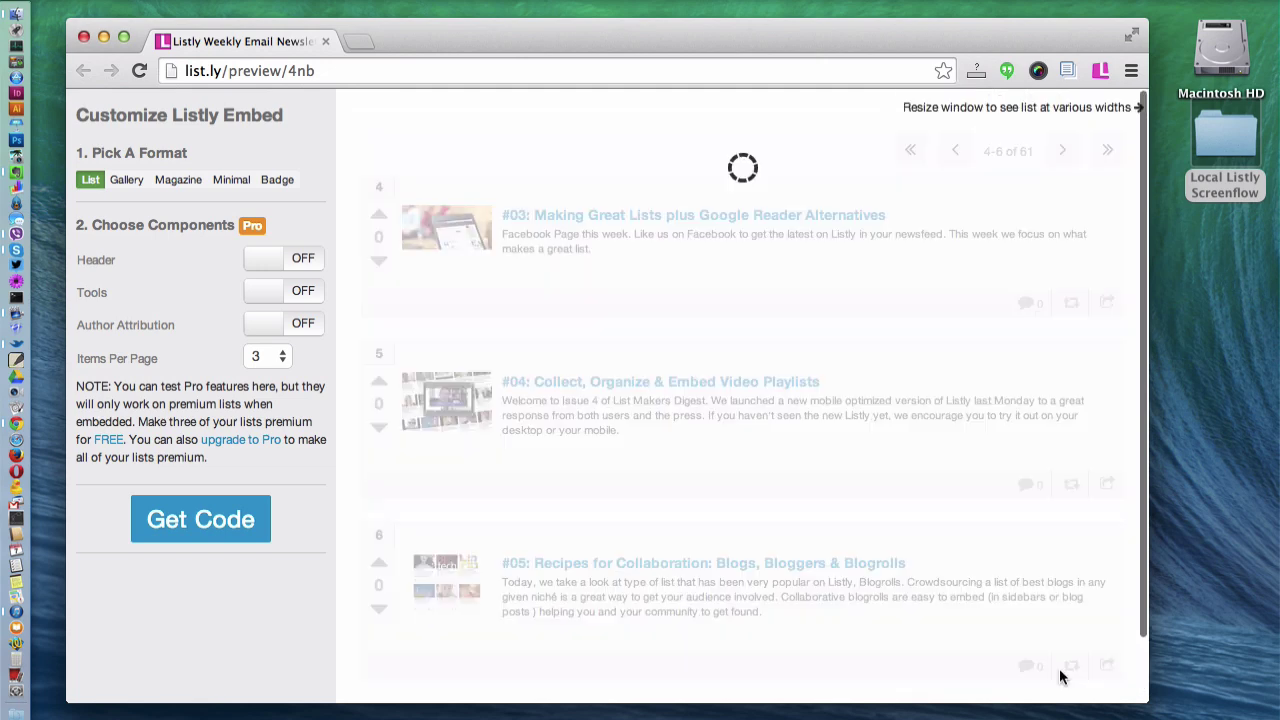
left_click(180, 520)
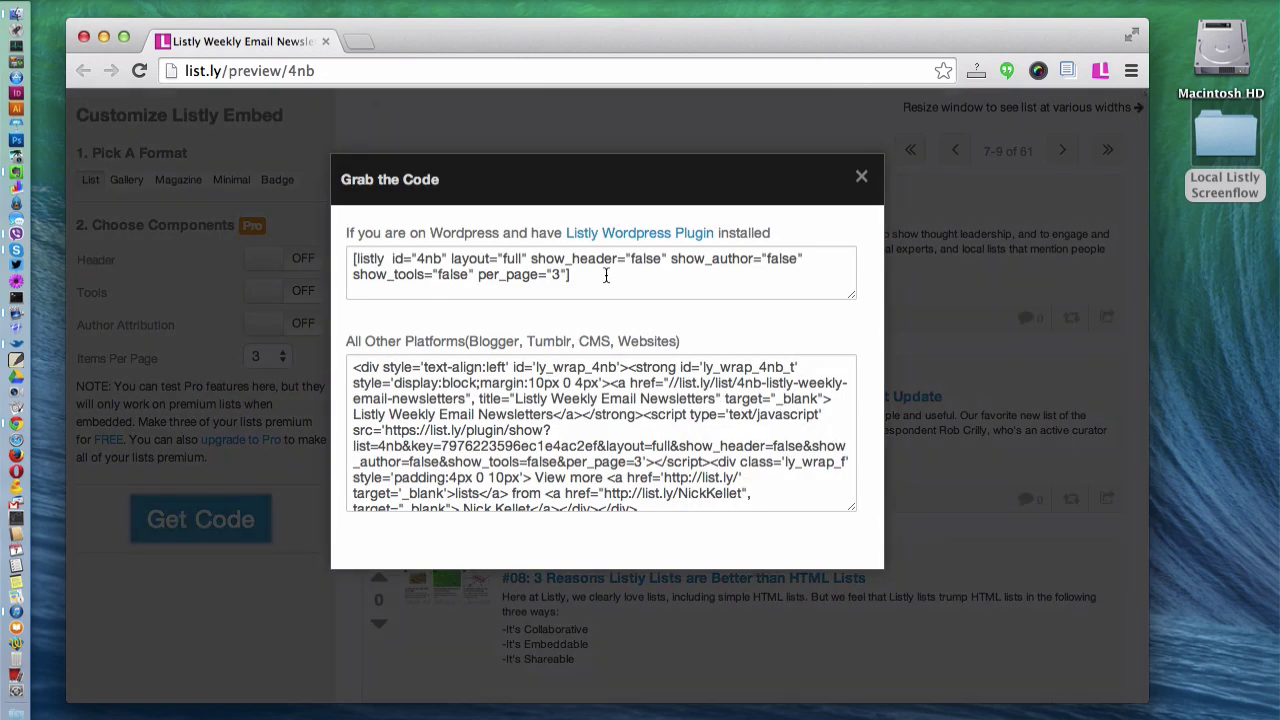
left_click_drag(606, 275, 345, 230)
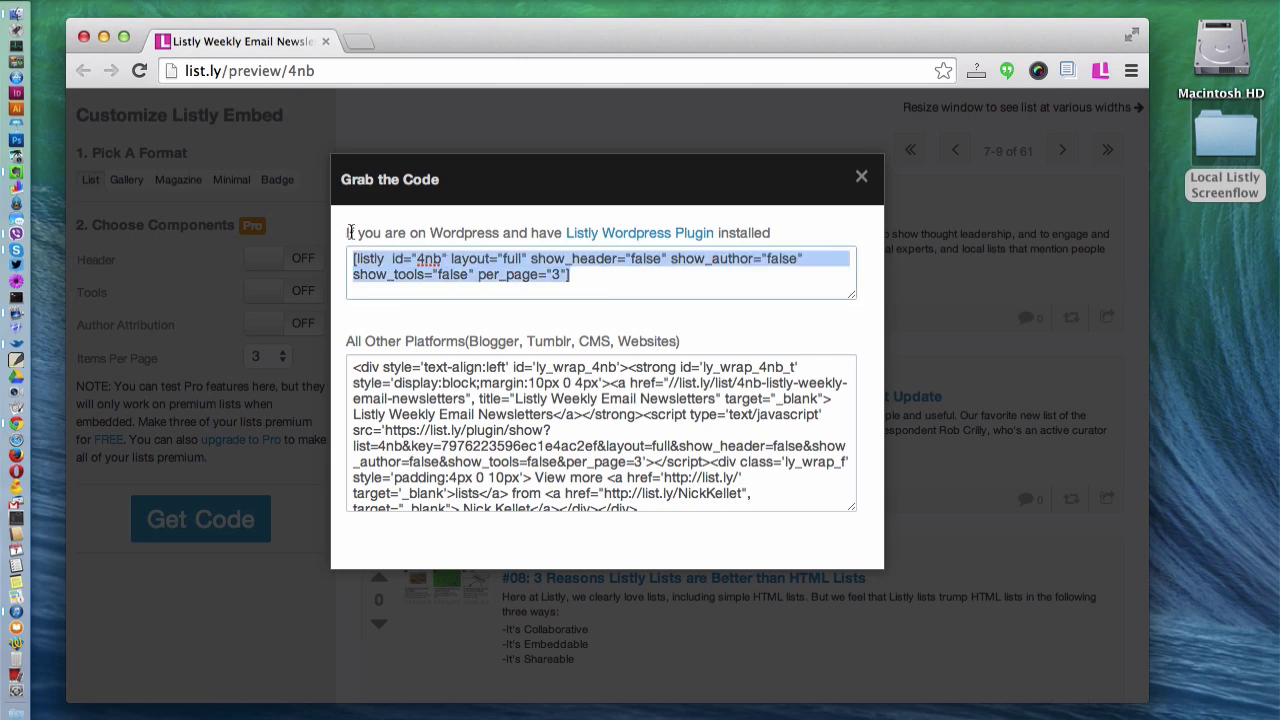
left_click(610, 428)
scroll(588, 488, "down", 2)
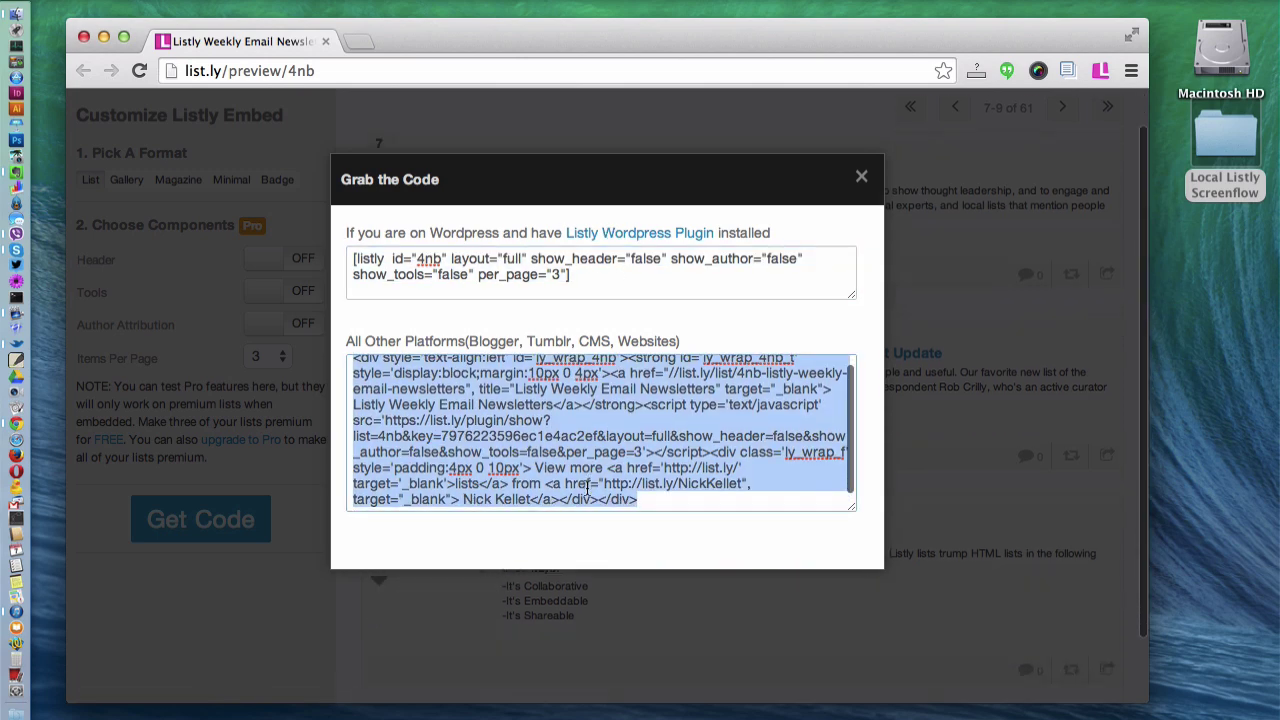
left_click(634, 291)
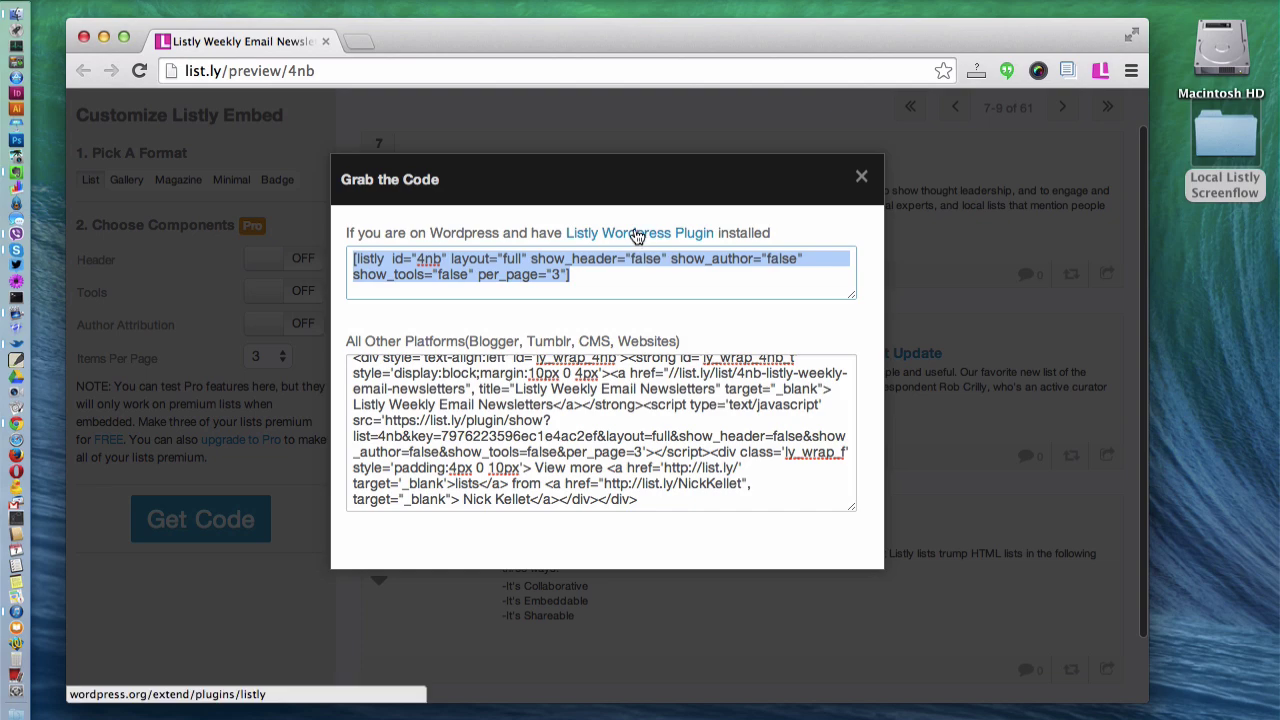
left_click(864, 179)
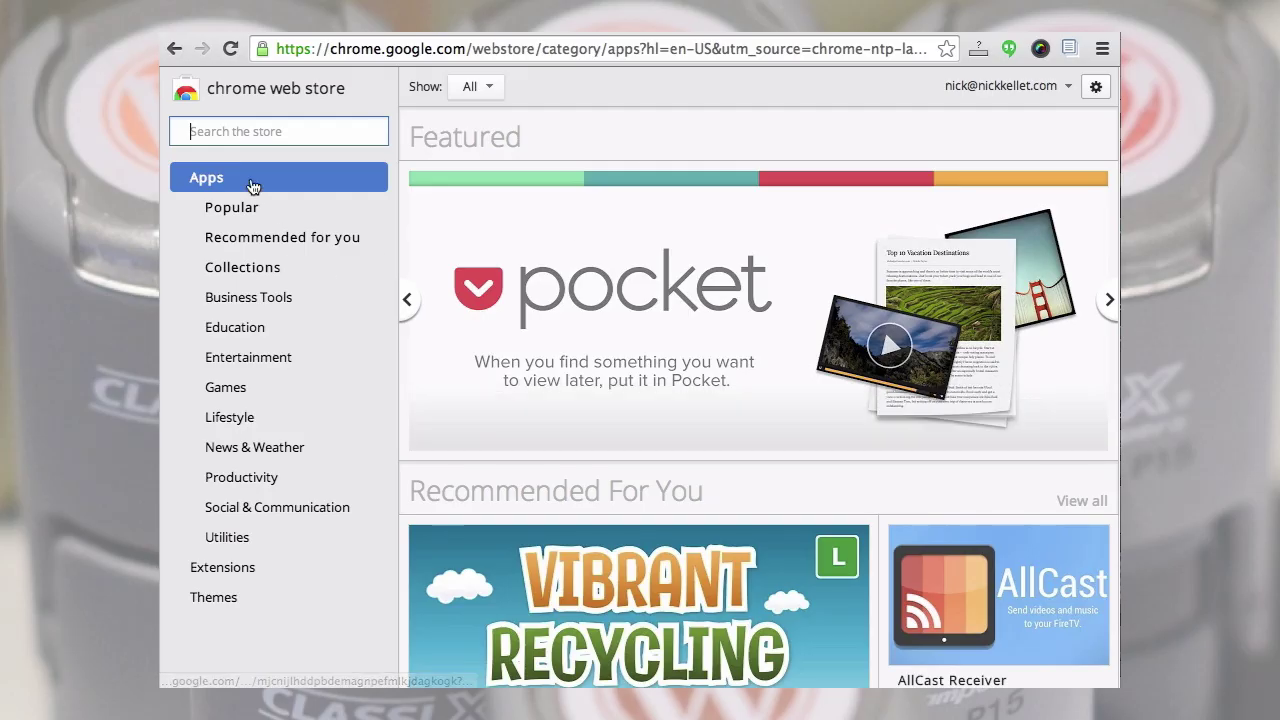
- Search the Chrome Web Store for 'listly' and add the free Listly extension to Chrome
type("listly")
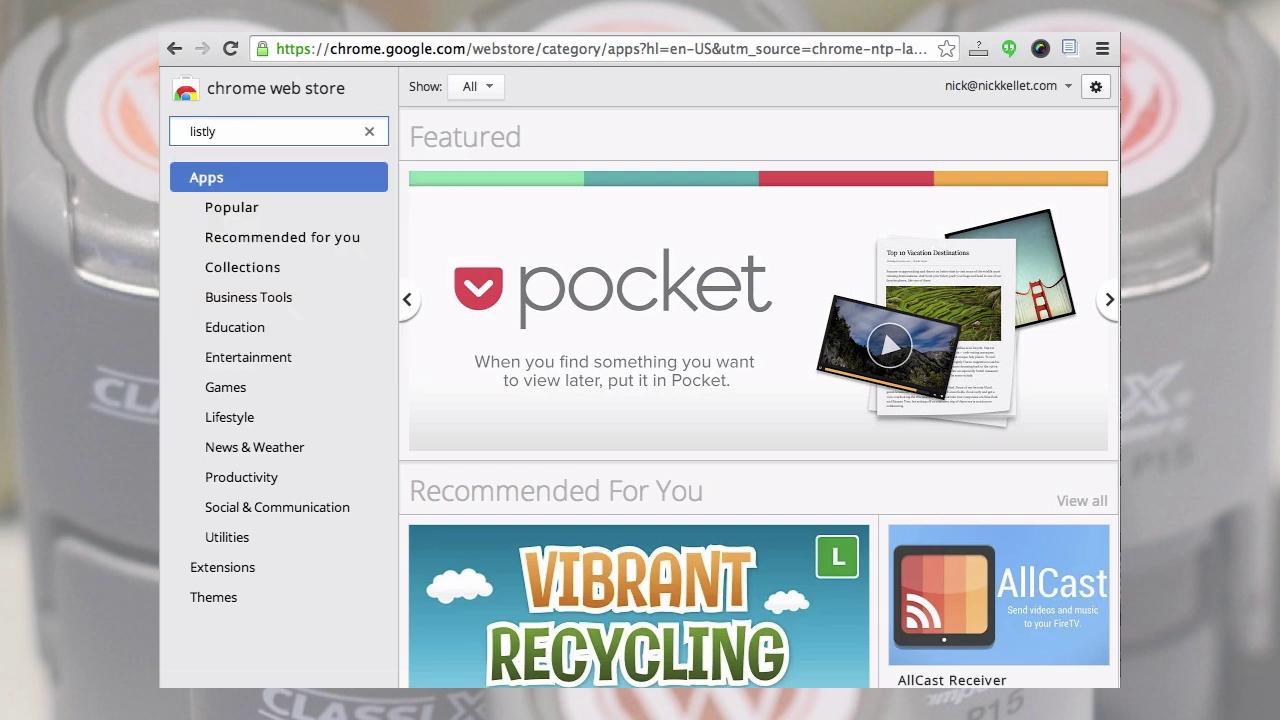
key("Return")
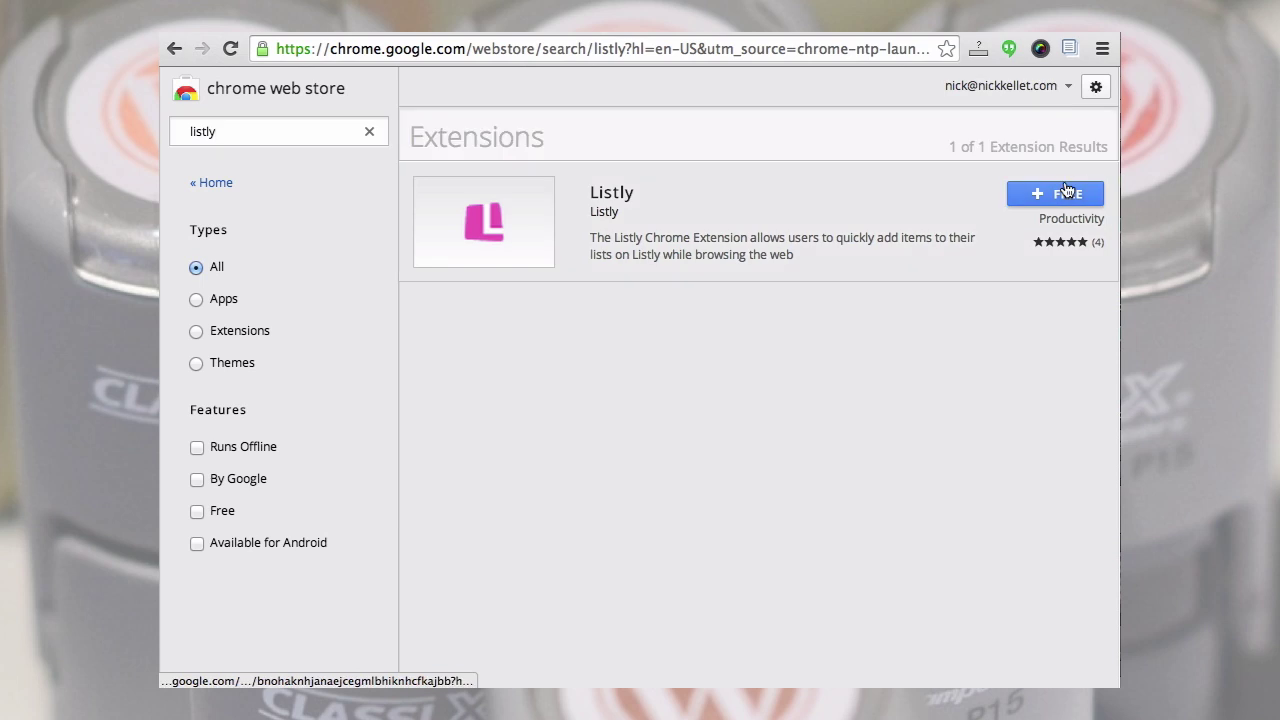
left_click(1062, 193)
left_click(815, 211)
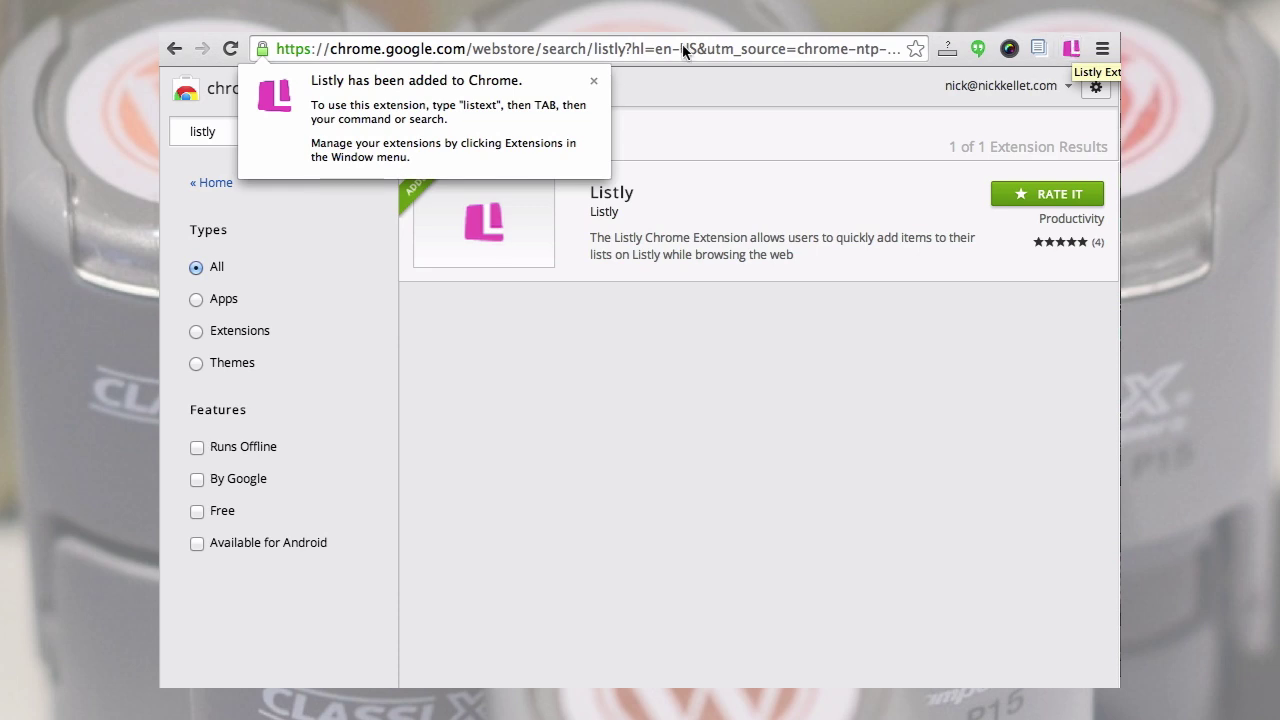
left_click(595, 80)
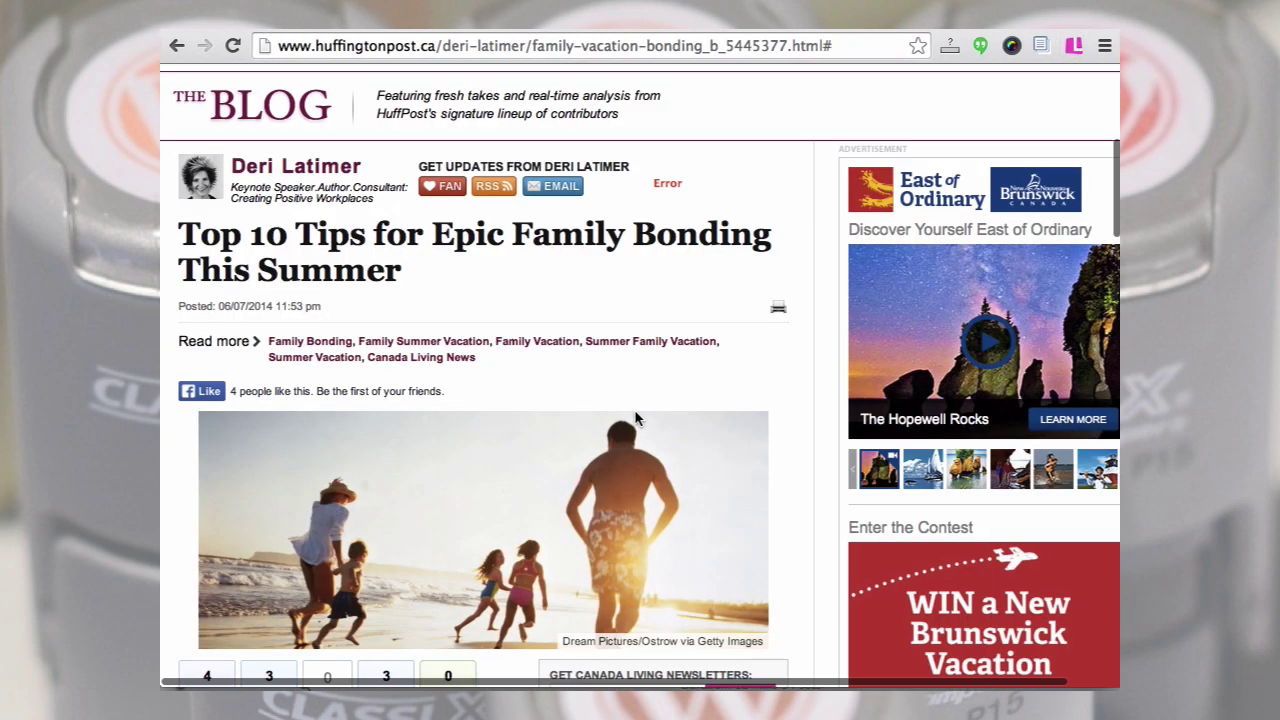
- Add the Release Judgement and Engage Fully tip paragraphs to Listly as list items
scroll(634, 409, "down", 2)
scroll(635, 413, "down", 5)
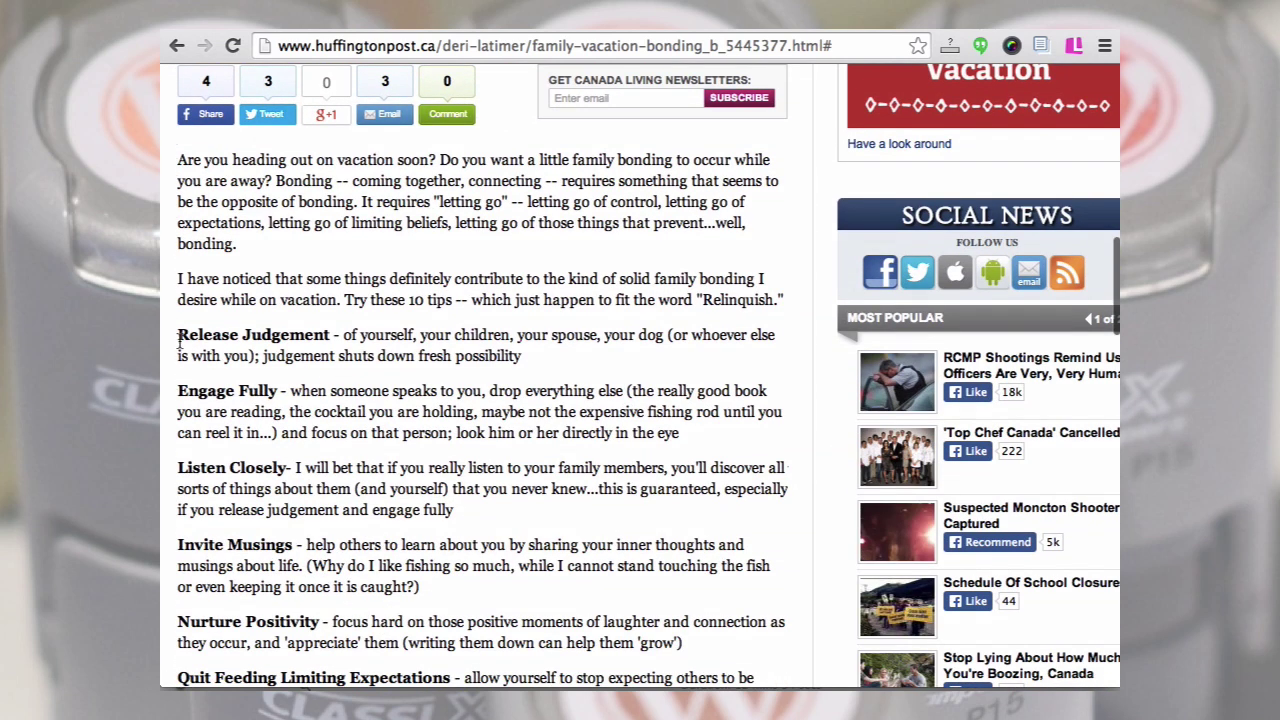
left_click_drag(179, 340, 517, 351)
right_click(517, 351)
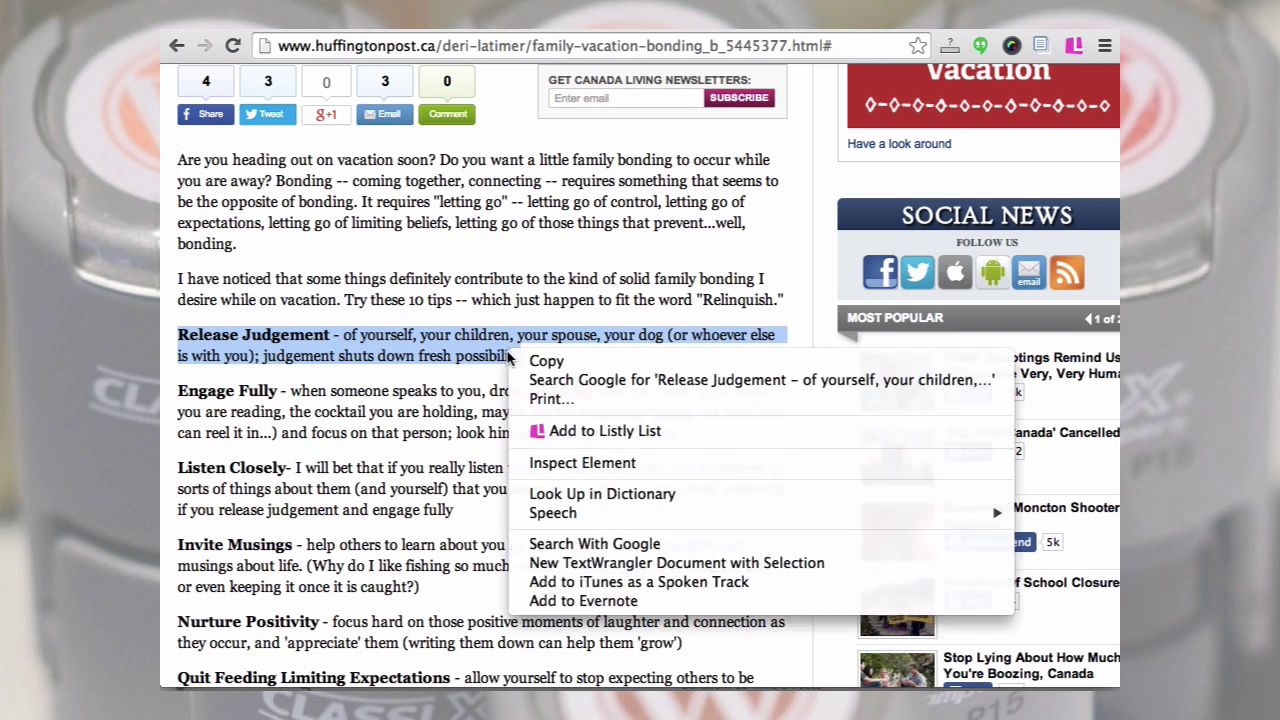
left_click(572, 437)
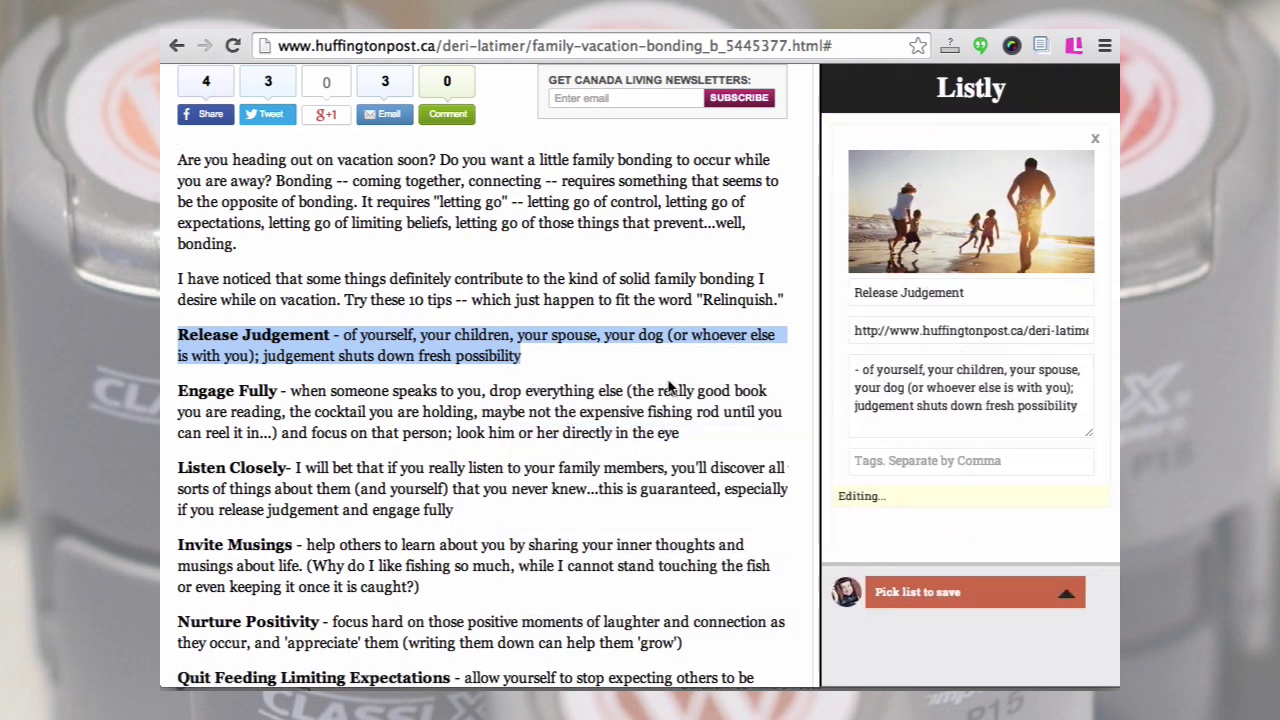
left_click_drag(178, 391, 708, 437)
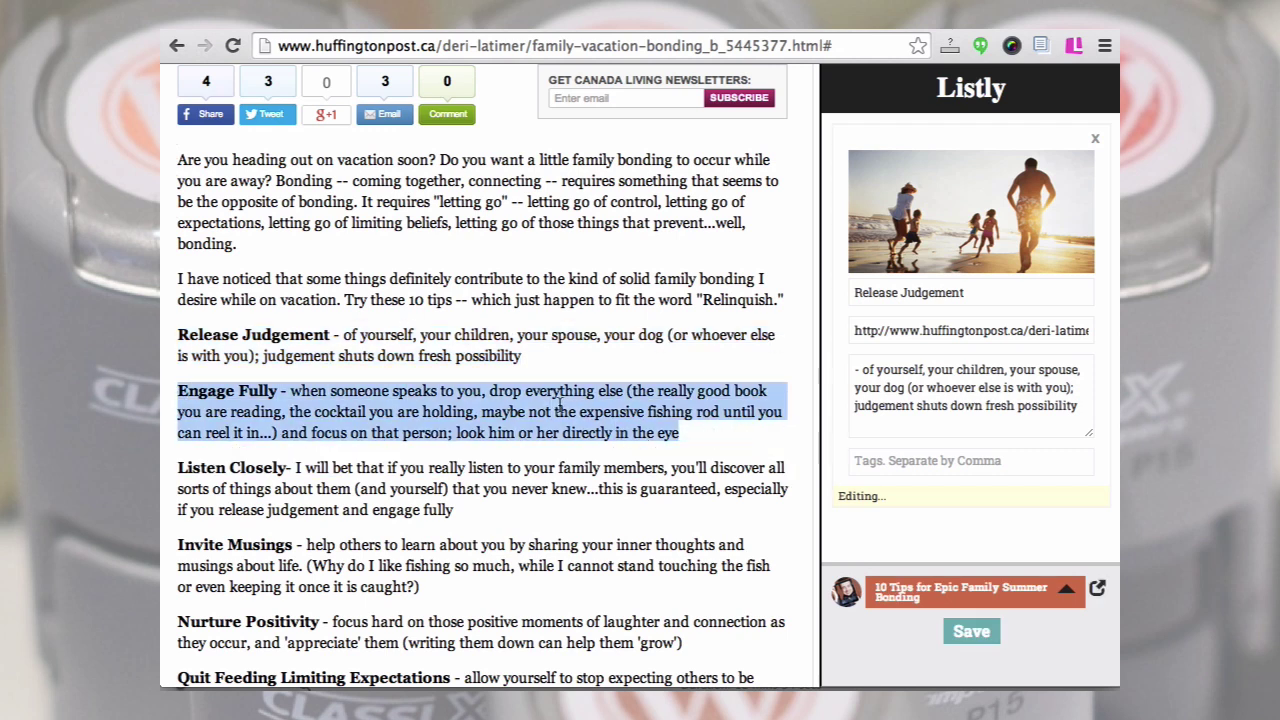
right_click(560, 425)
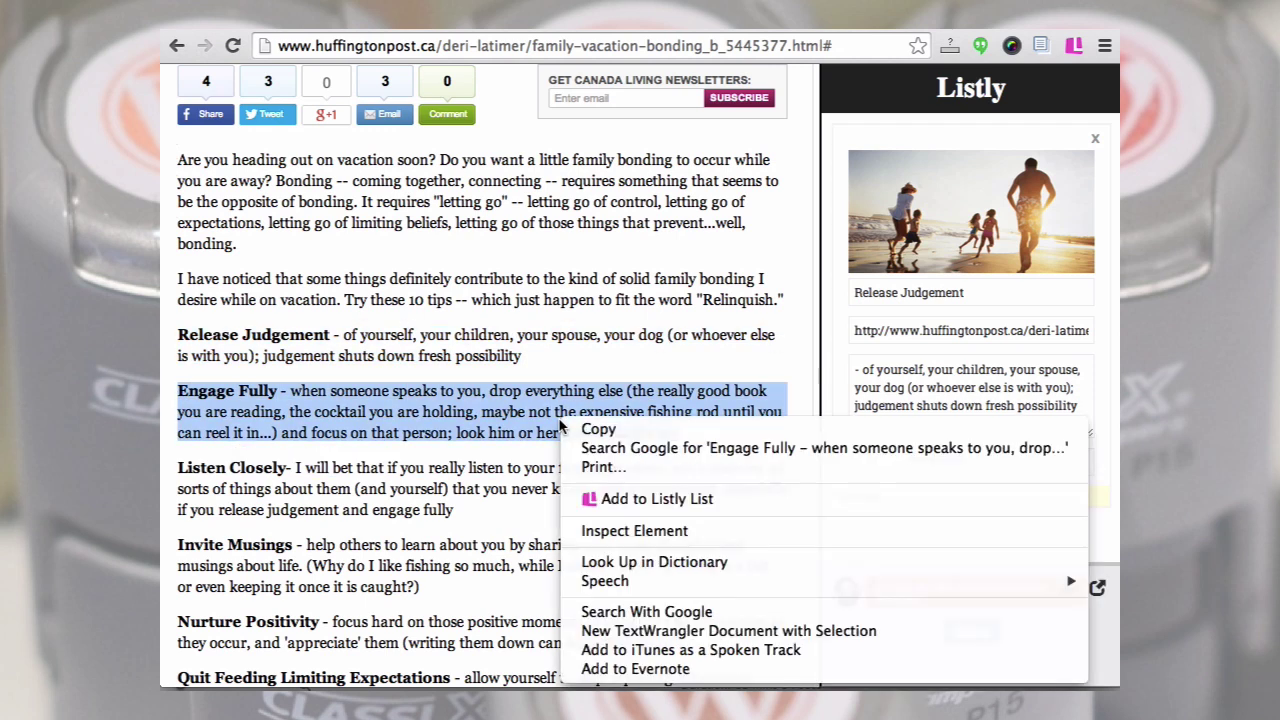
left_click(624, 497)
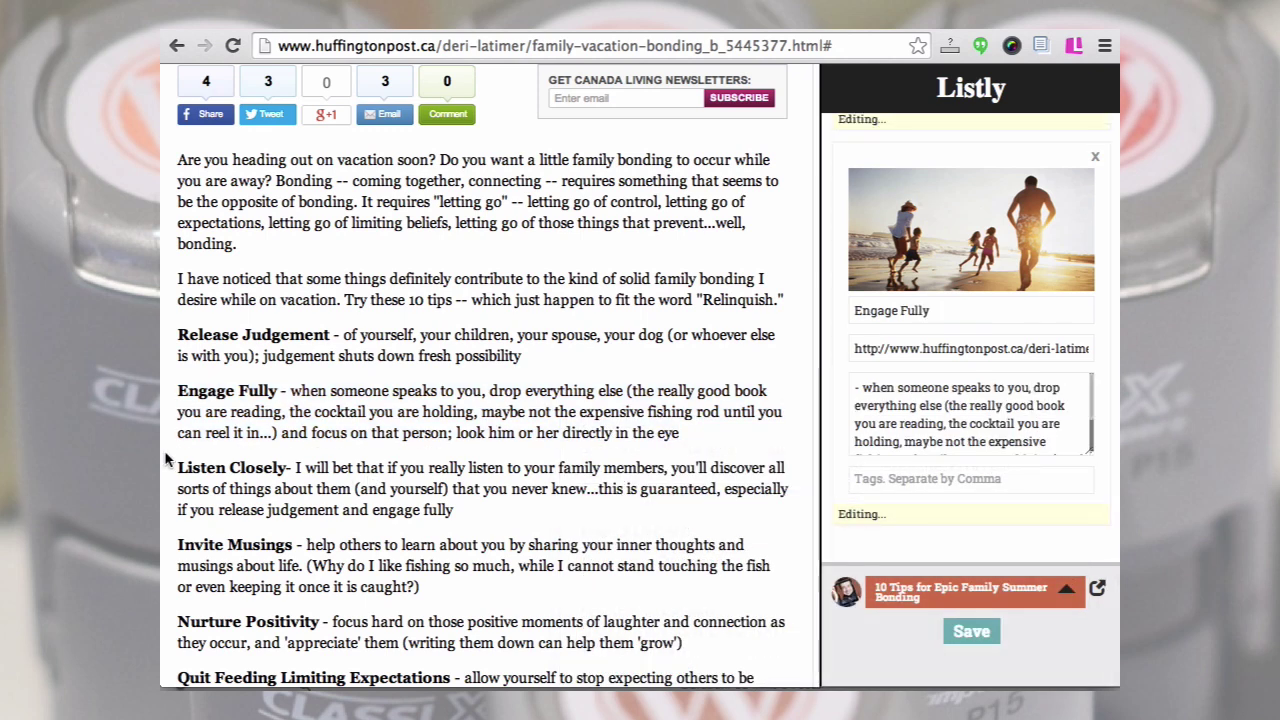
- Add the Listen Closely and Invite Musings tip paragraphs to Listly as list items
left_click_drag(172, 466, 455, 510)
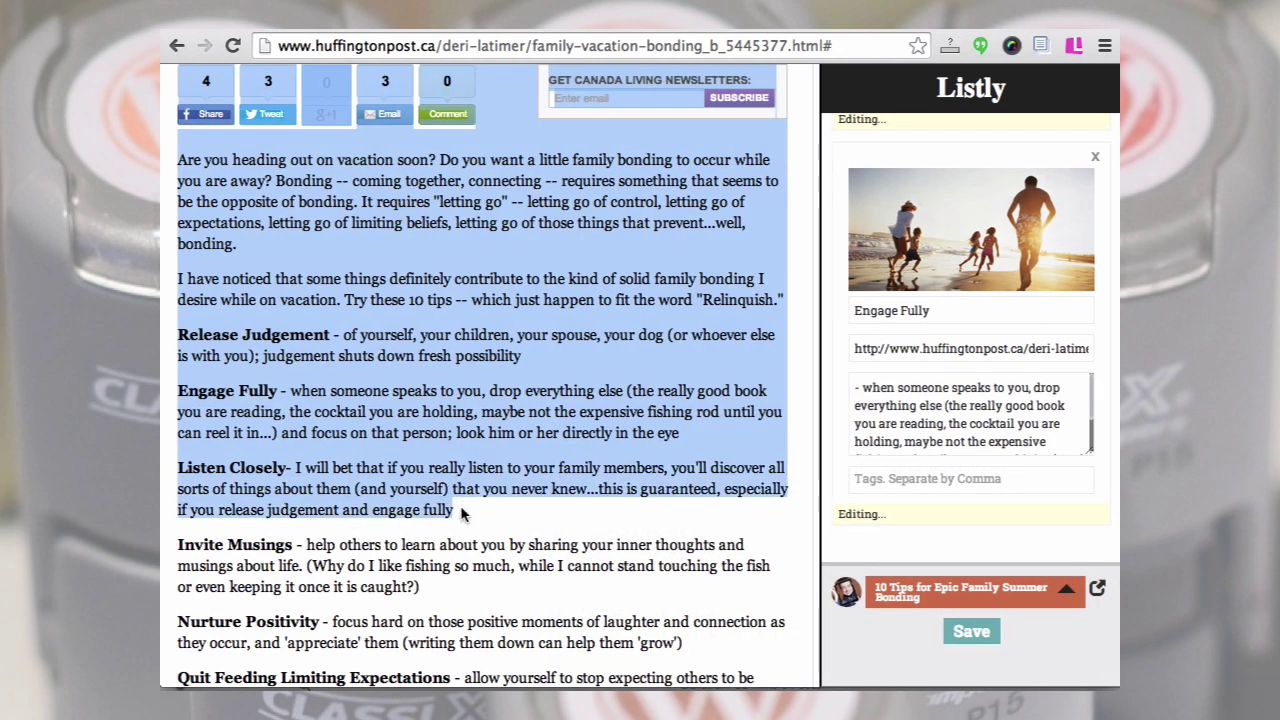
triple_click(447, 497)
right_click(443, 474)
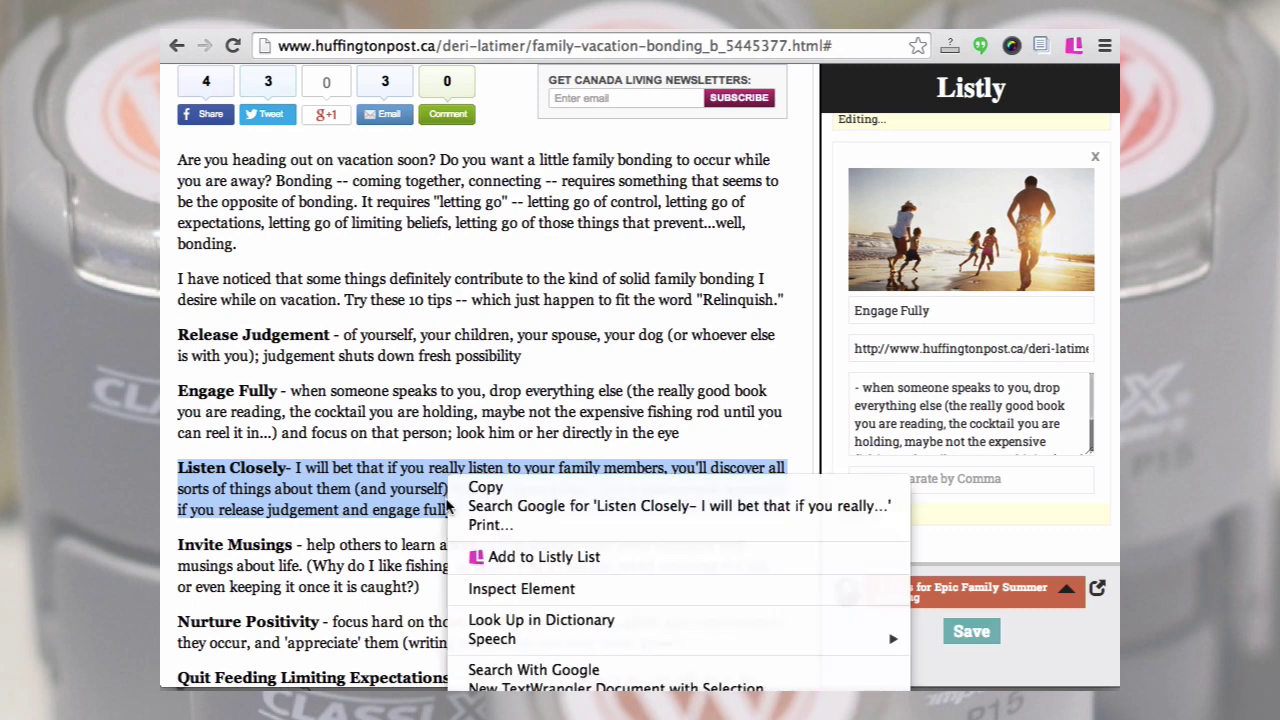
left_click(452, 552)
triple_click(425, 560)
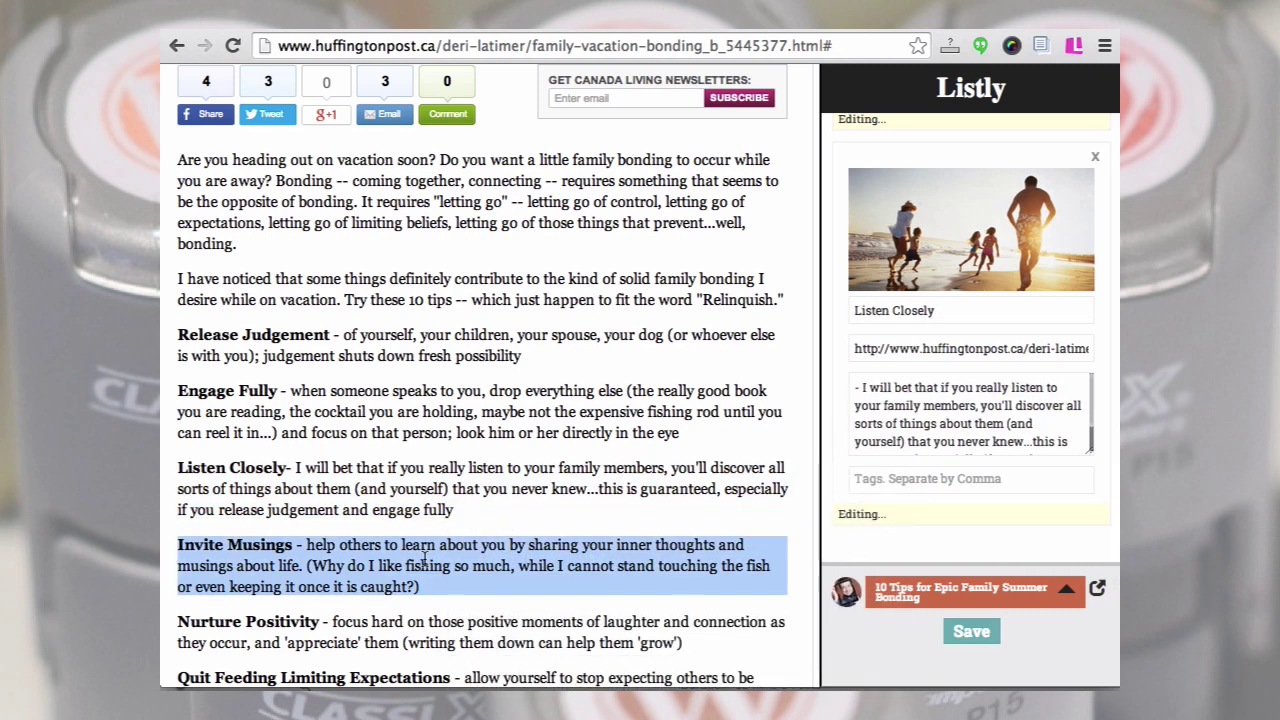
right_click(425, 560)
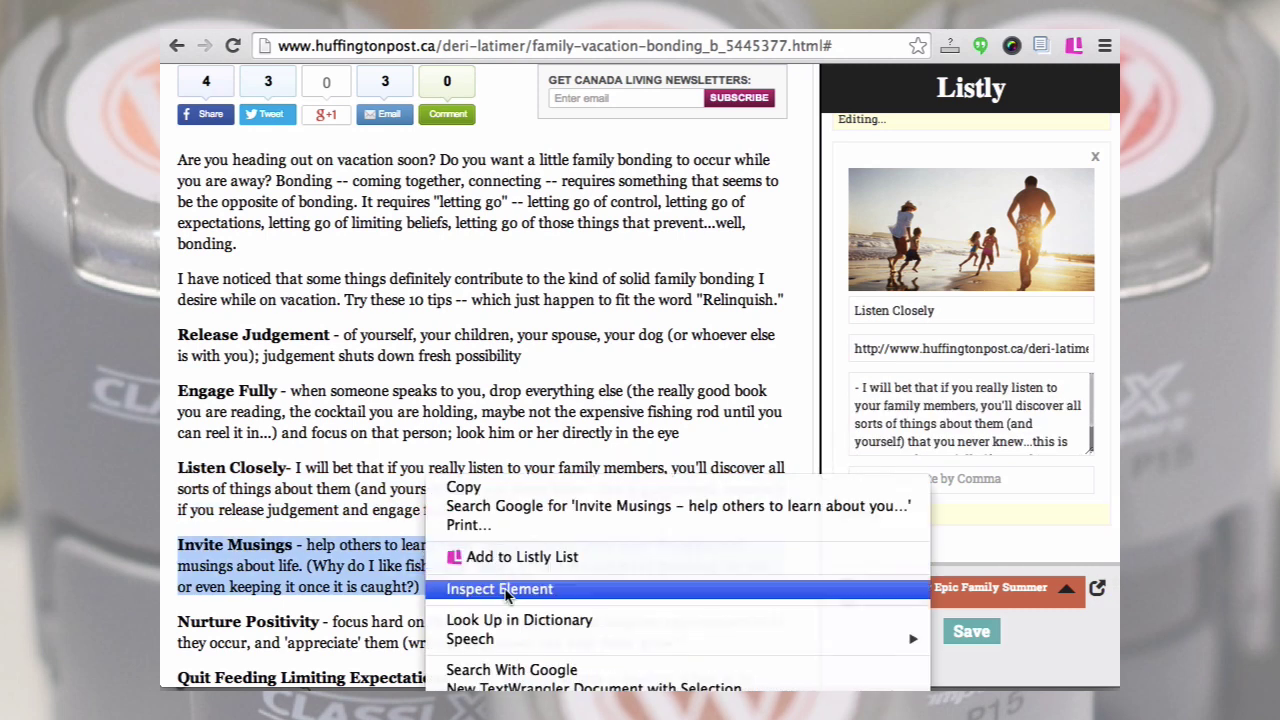
left_click(531, 560)
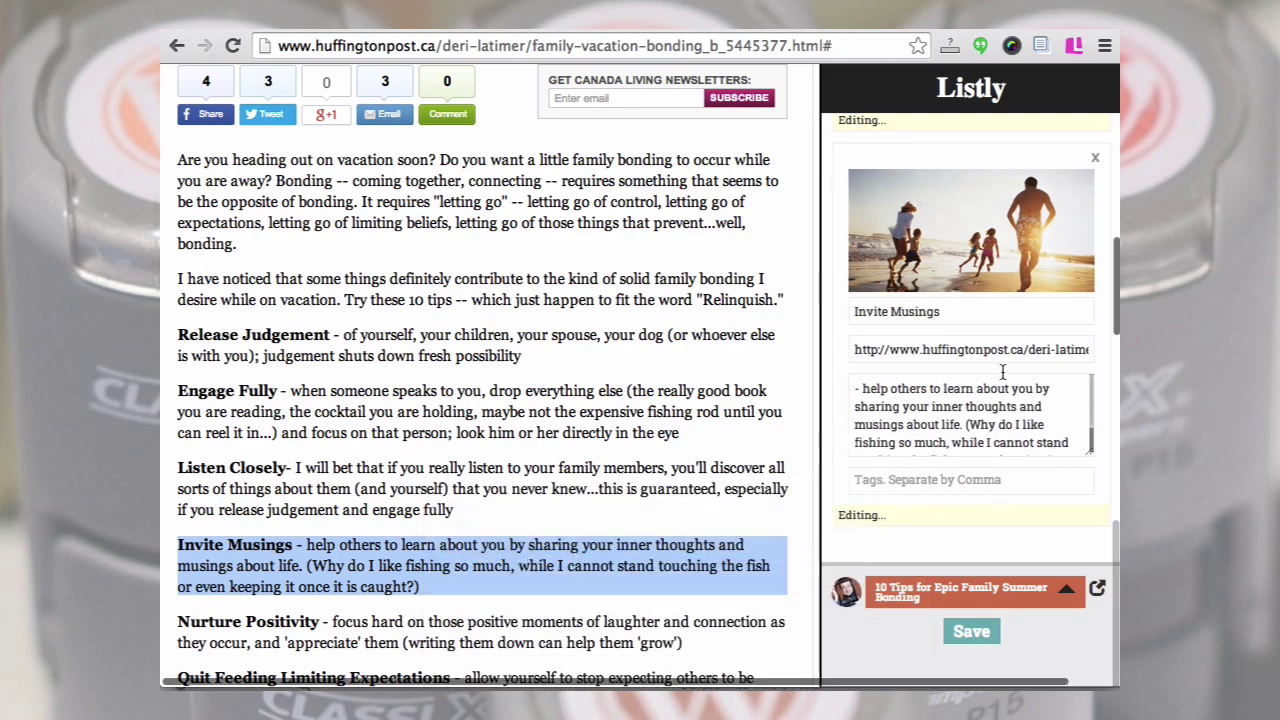
- Choose the '10 Tips for Epic Family Summer Bonding' list for the drafted tips and save them
scroll(1104, 295, "up", 1)
scroll(1110, 290, "up", 6)
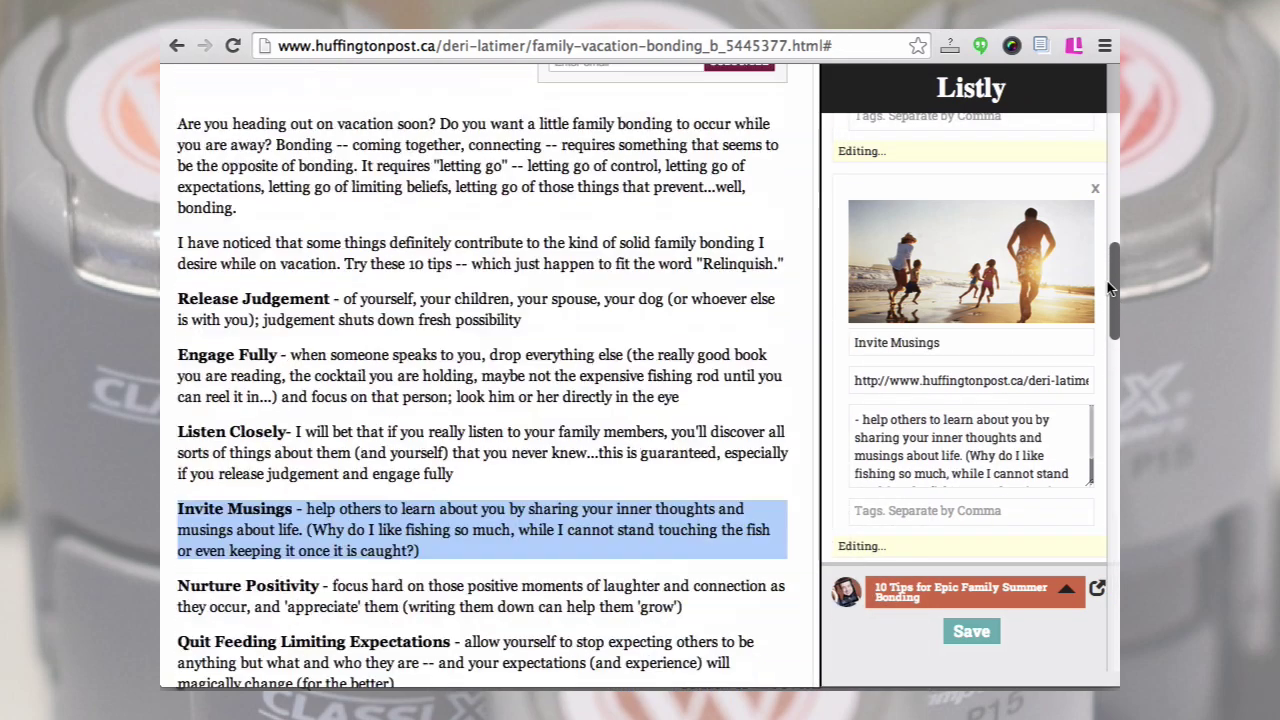
scroll(1087, 257, "down", 6)
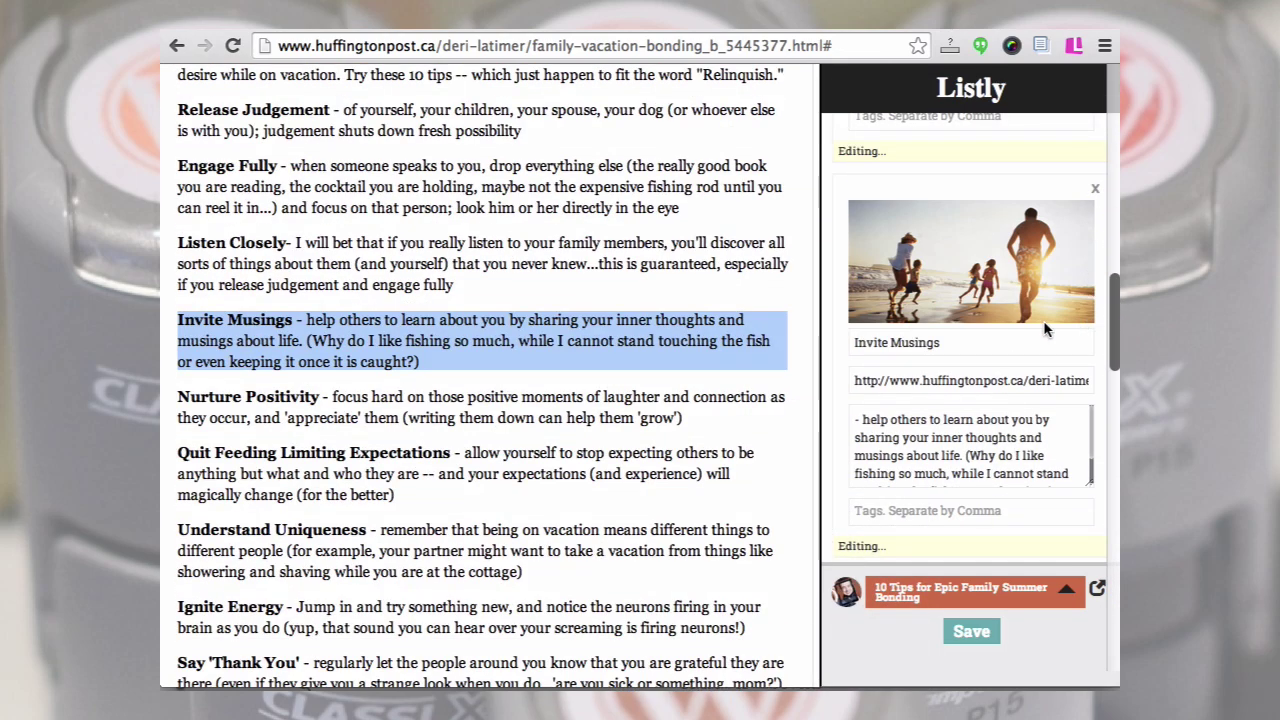
scroll(1043, 320, "up", 3)
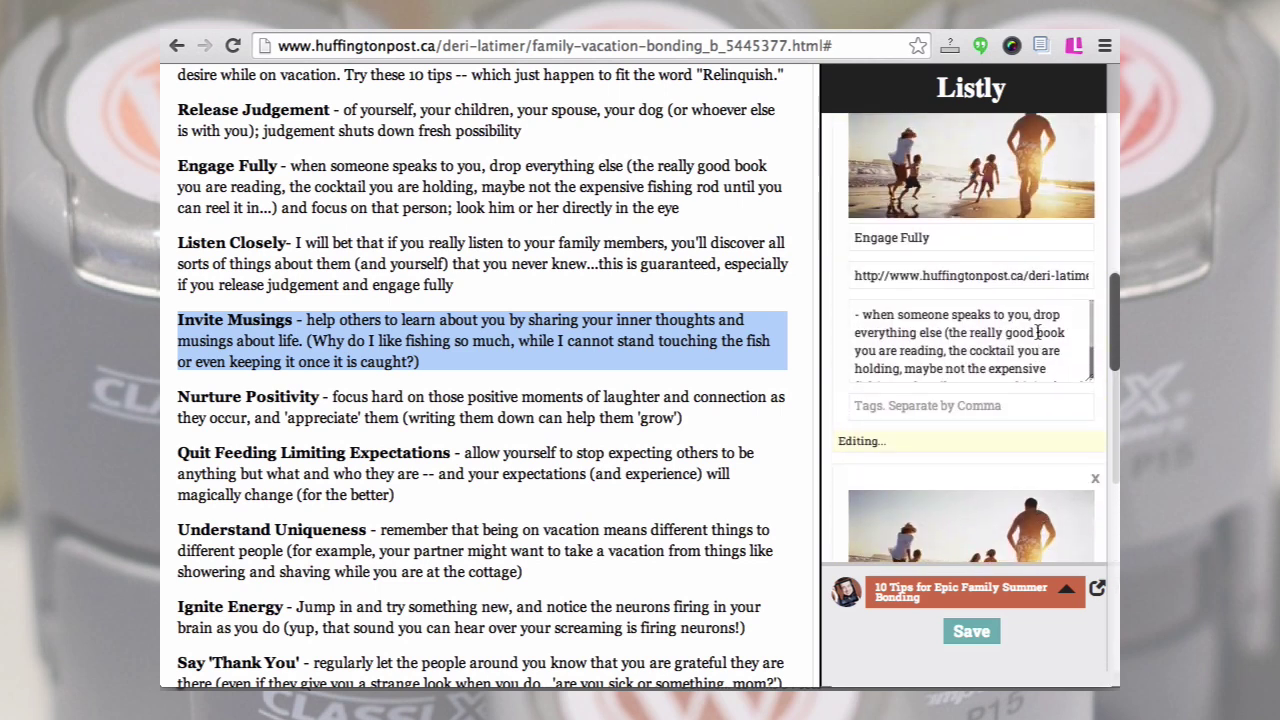
scroll(1038, 340, "up", 5)
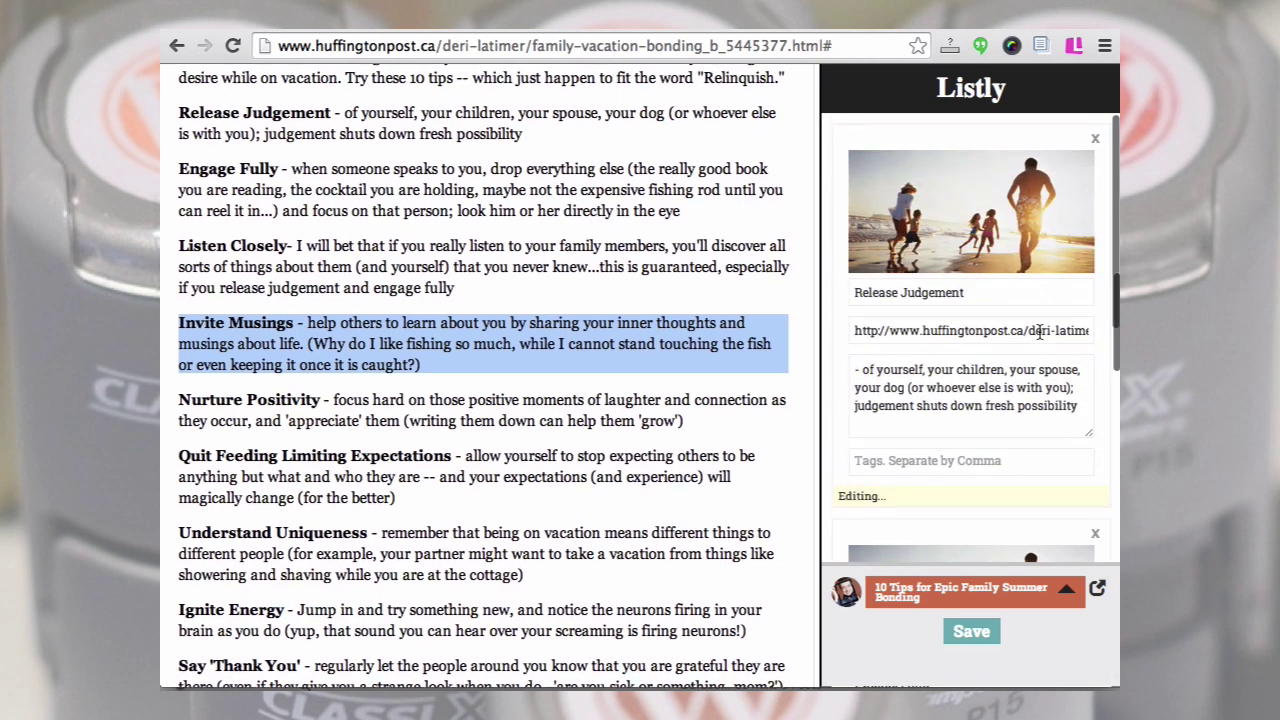
scroll(1035, 115, "down", 5)
scroll(1028, 406, "down", 5)
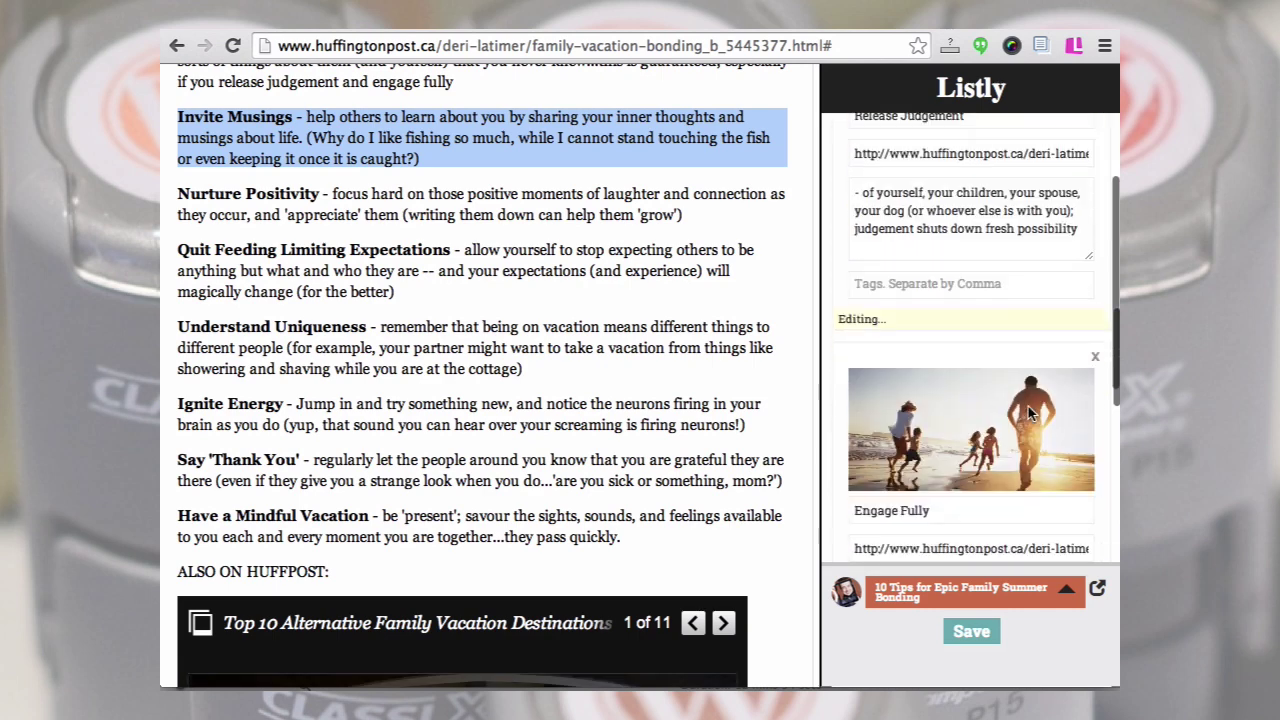
scroll(1028, 406, "down", 10)
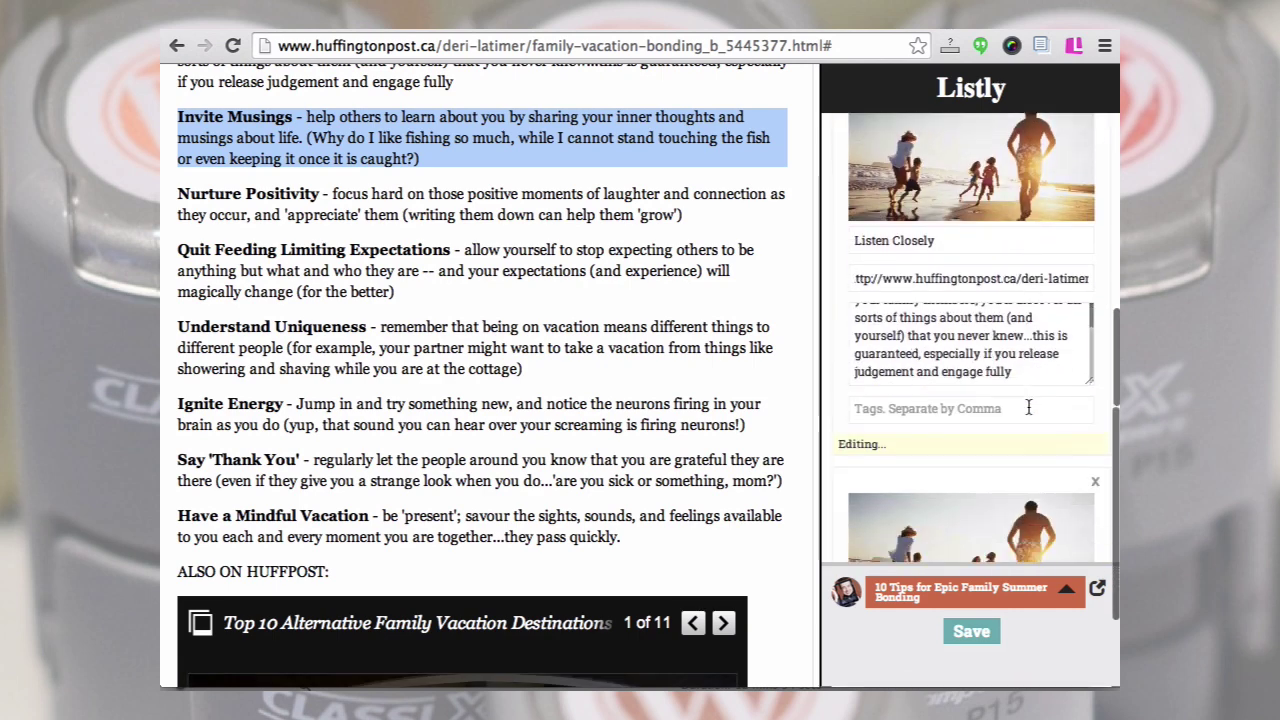
scroll(1027, 413, "down", 3)
left_click(1002, 590)
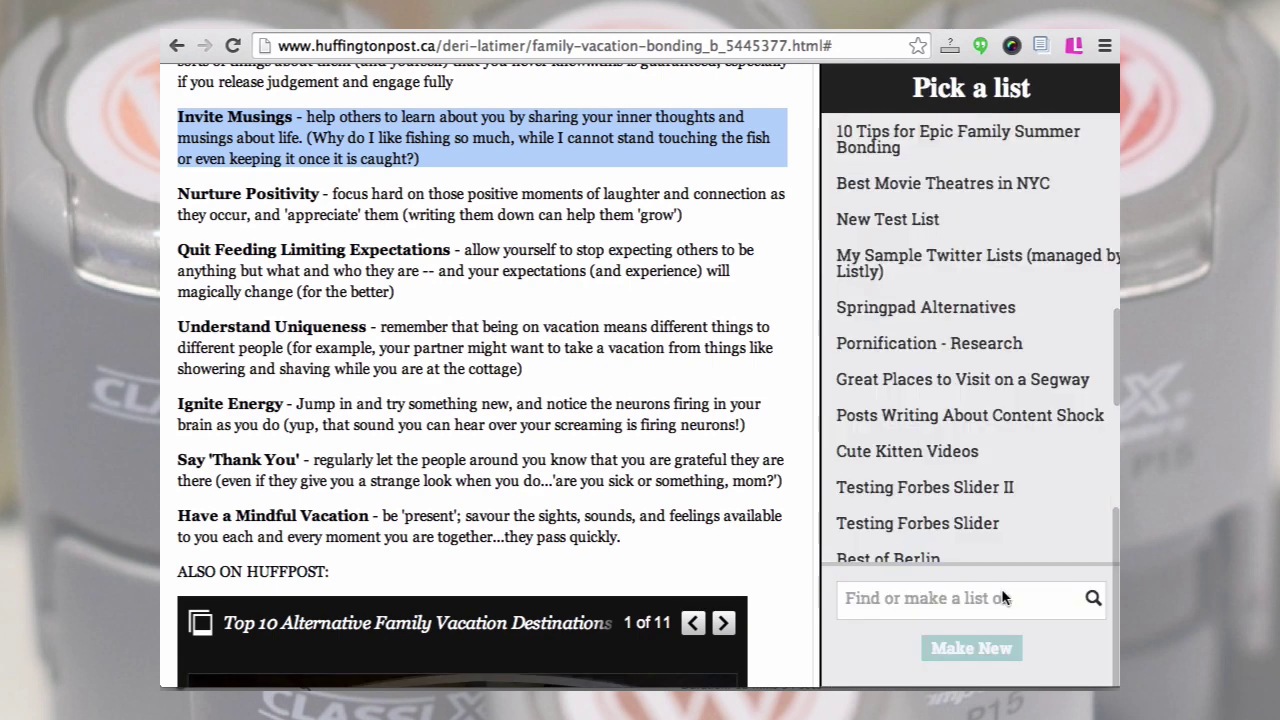
left_click(903, 144)
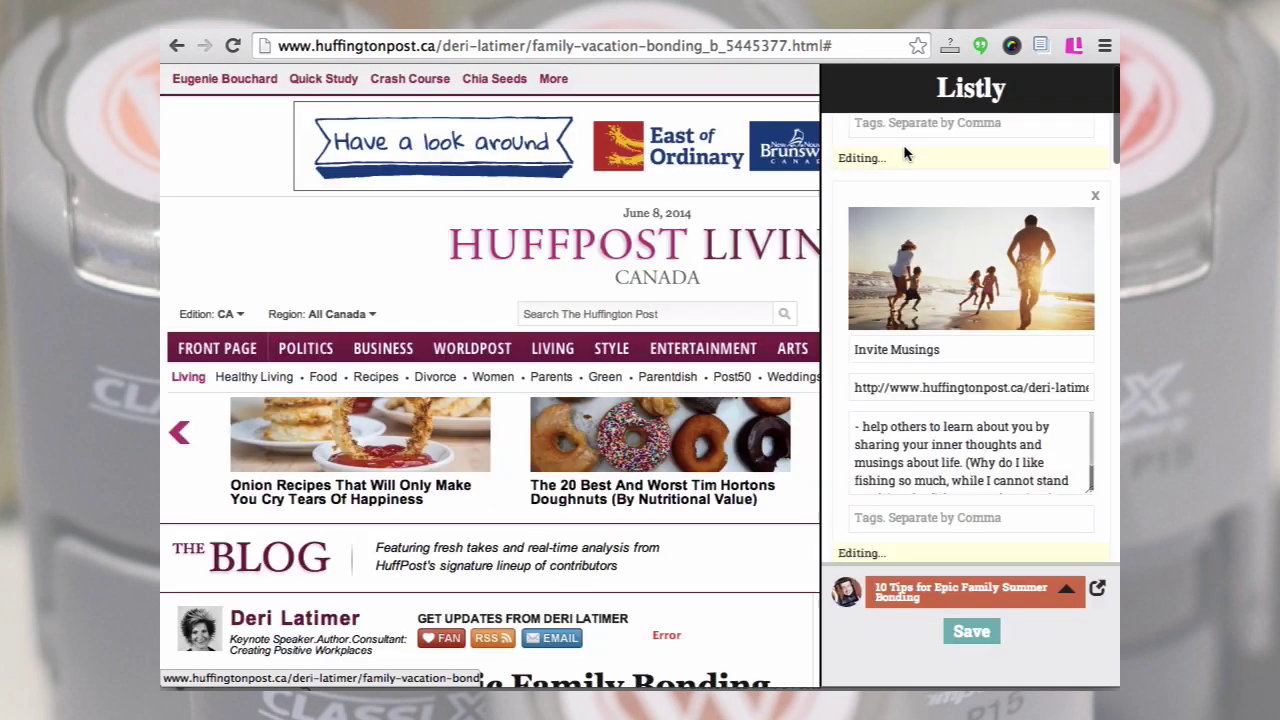
left_click(968, 633)
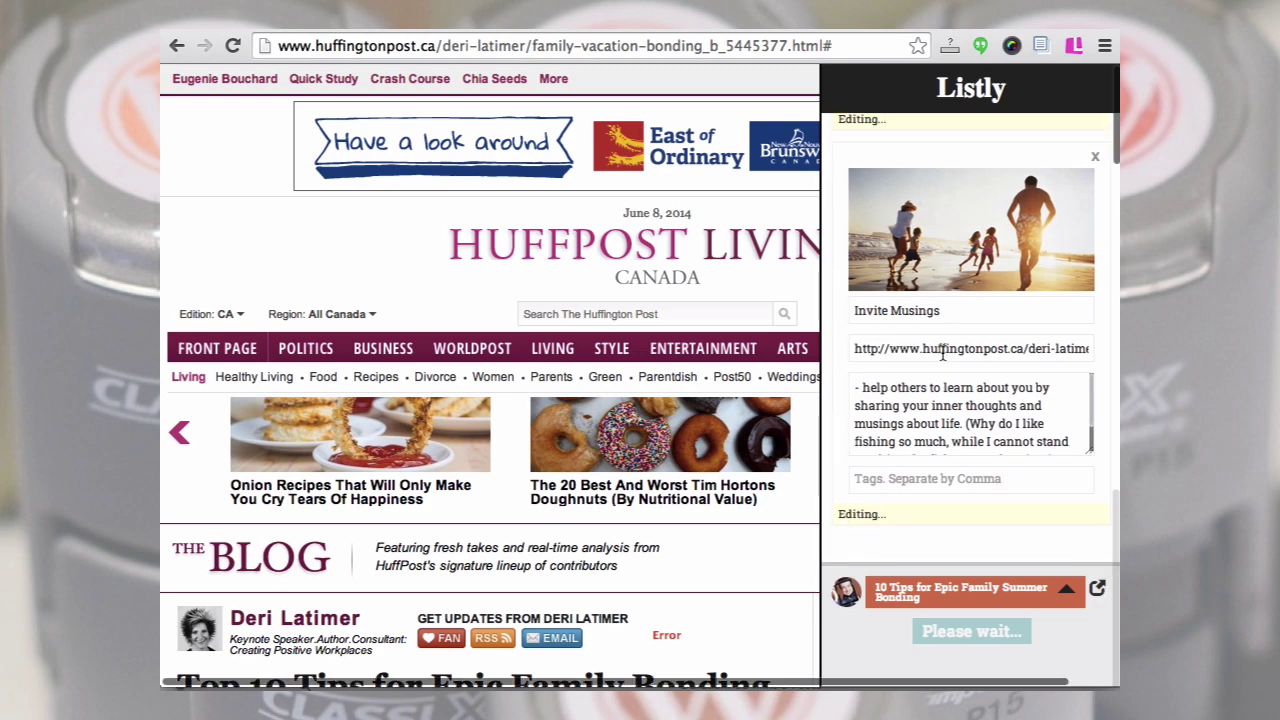
- Clear the accidental text selection and scroll down the Listly page
left_click_drag(941, 353, 955, 530)
left_click(949, 543)
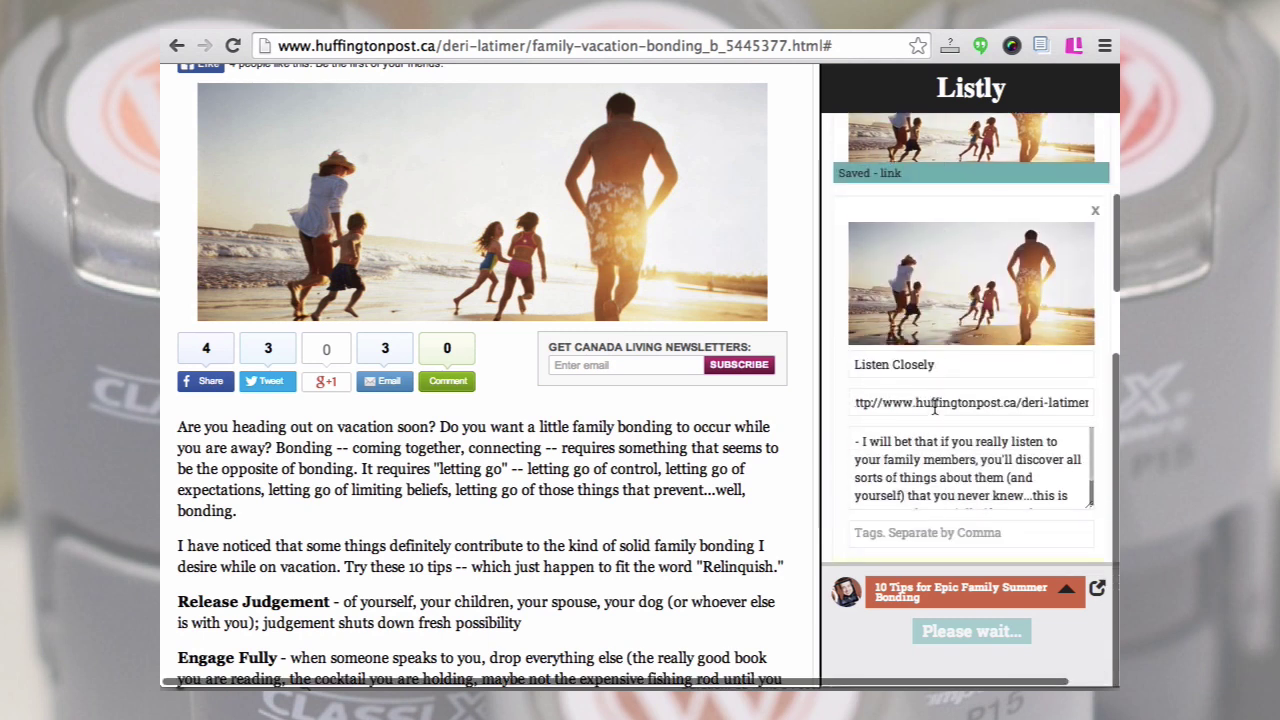
scroll(935, 413, "down", 3)
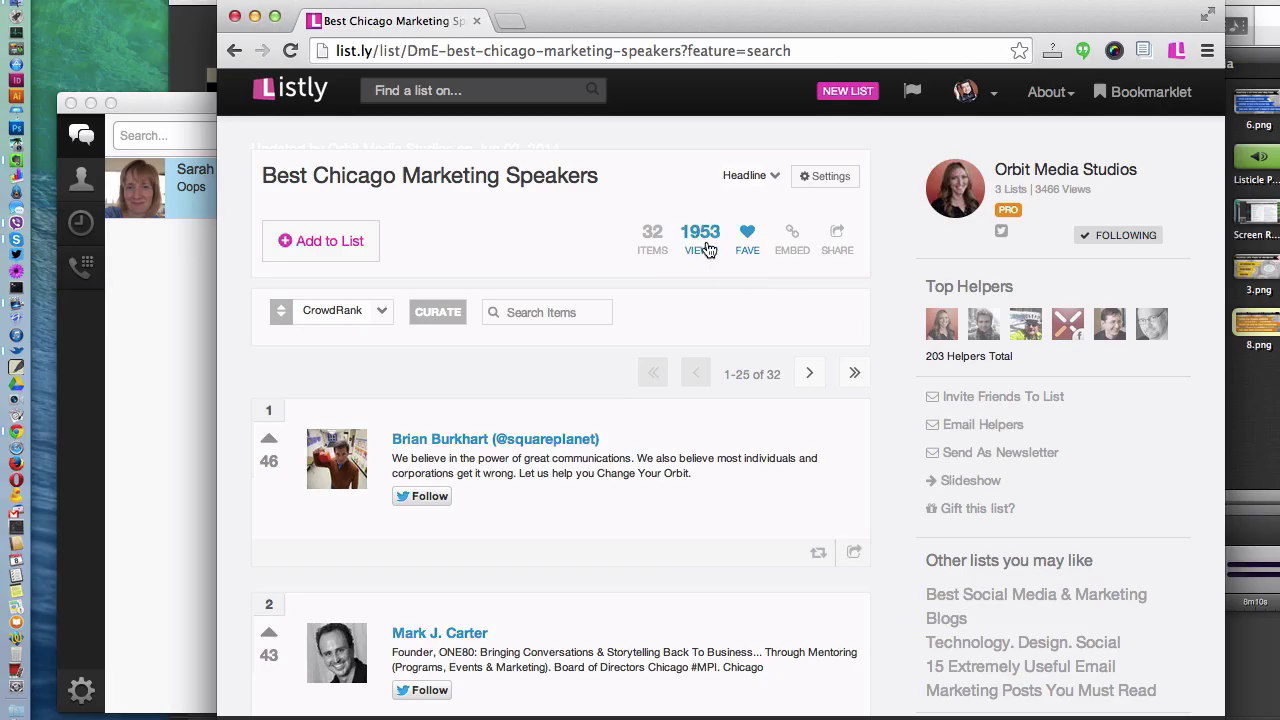
left_click(707, 250)
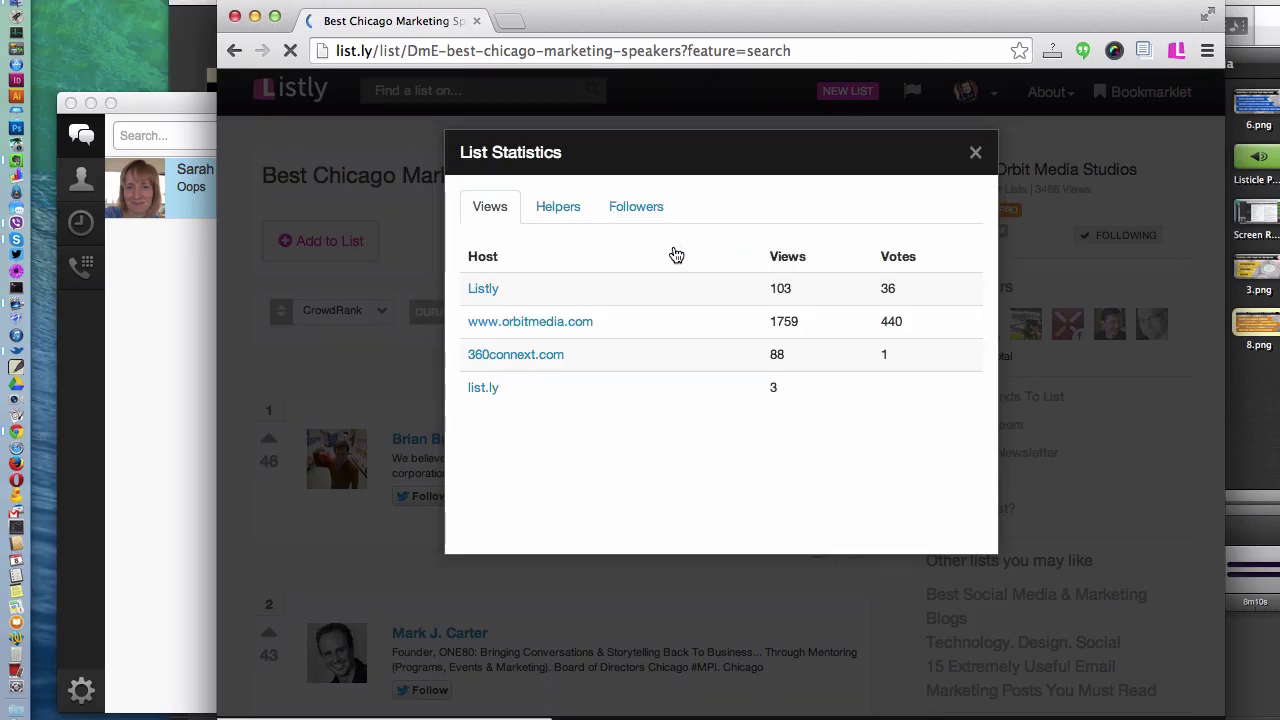
left_click(560, 208)
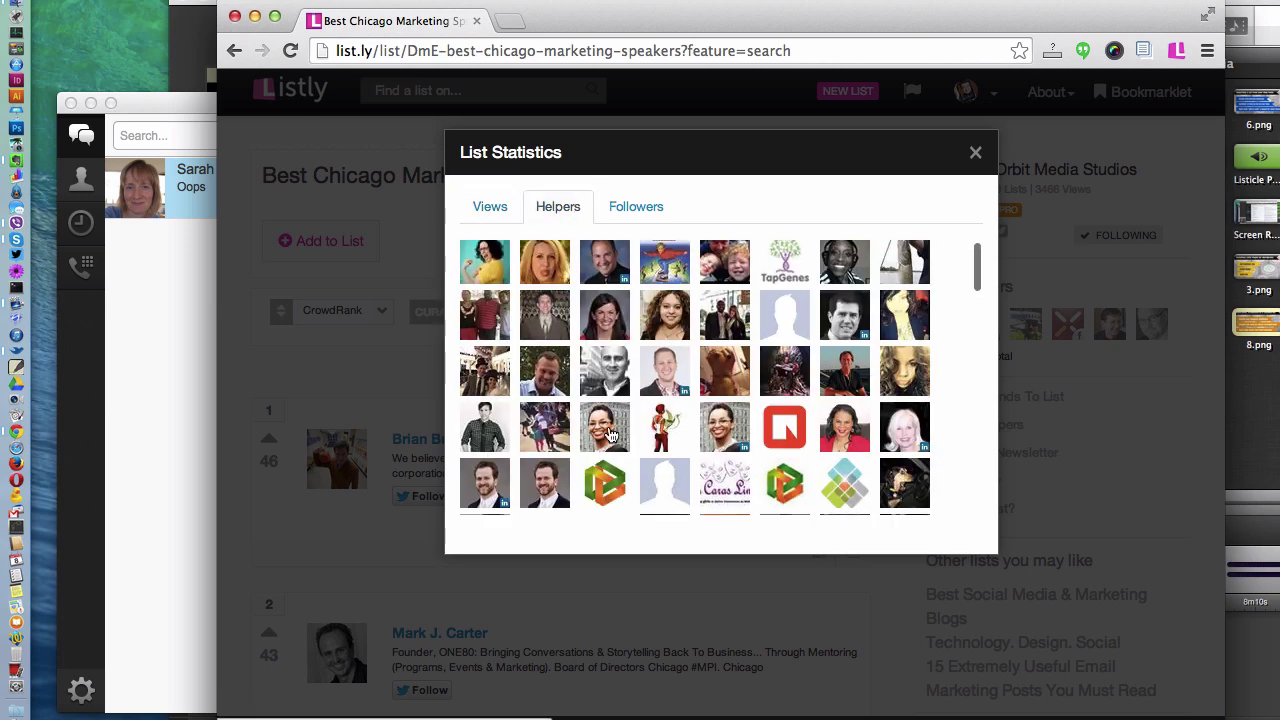
scroll(612, 435, "down", 10)
scroll(630, 265, "up", 10)
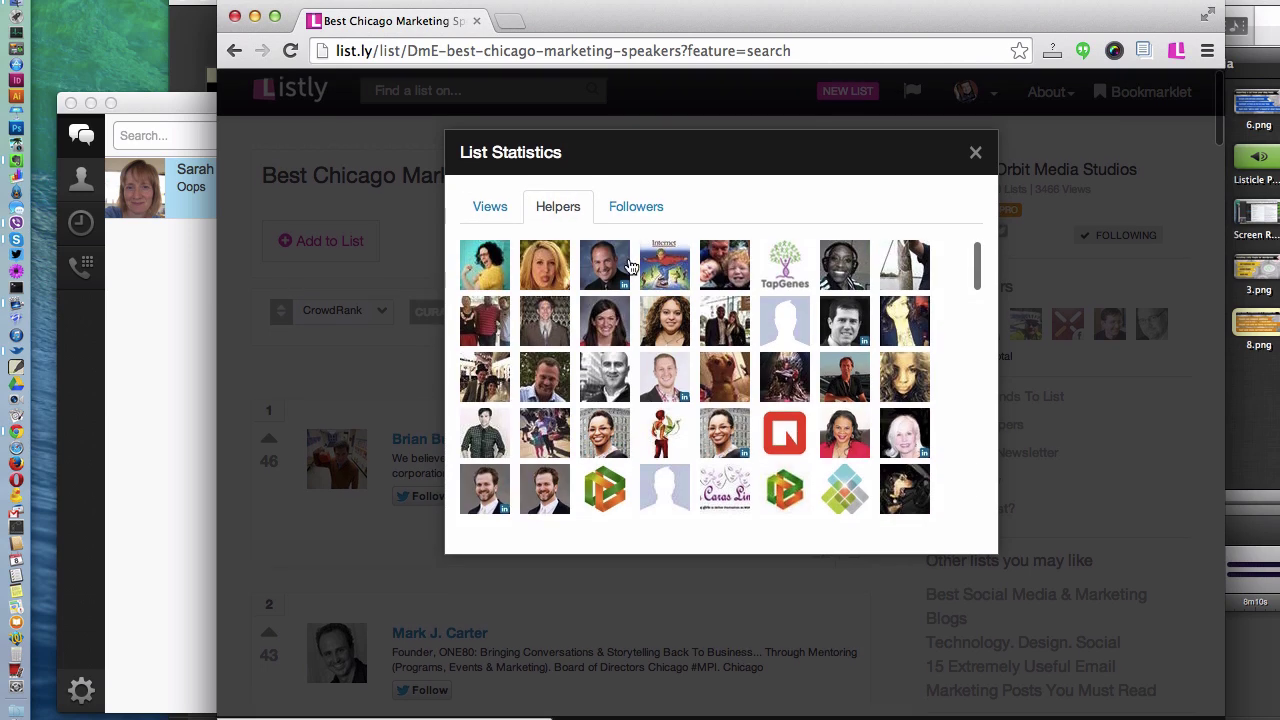
left_click(630, 207)
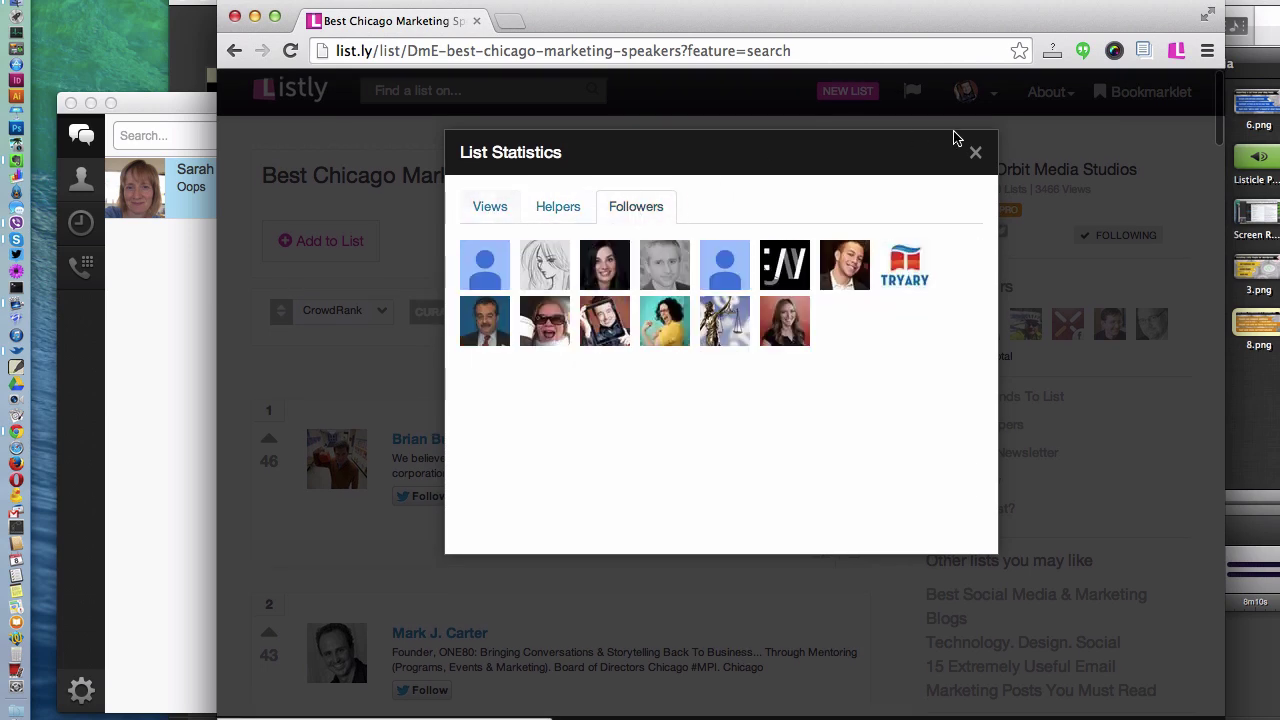
left_click(975, 152)
scroll(368, 400, "down", 3)
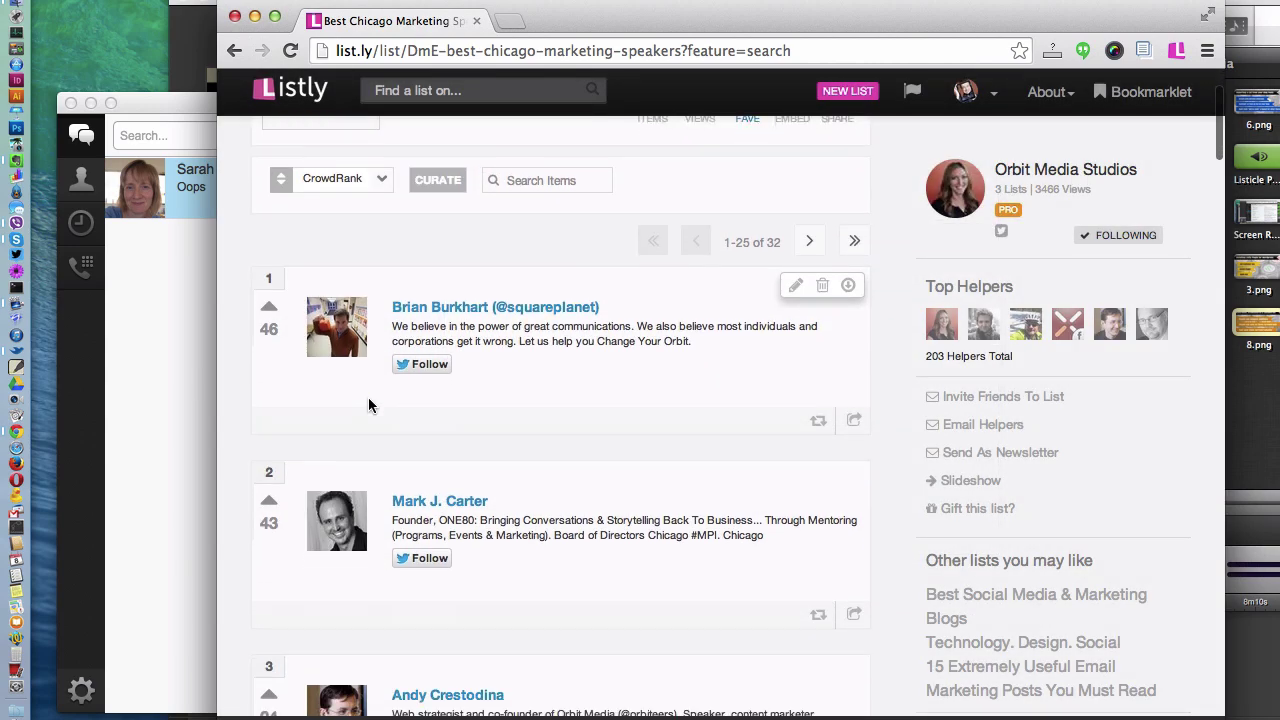
left_click(268, 526)
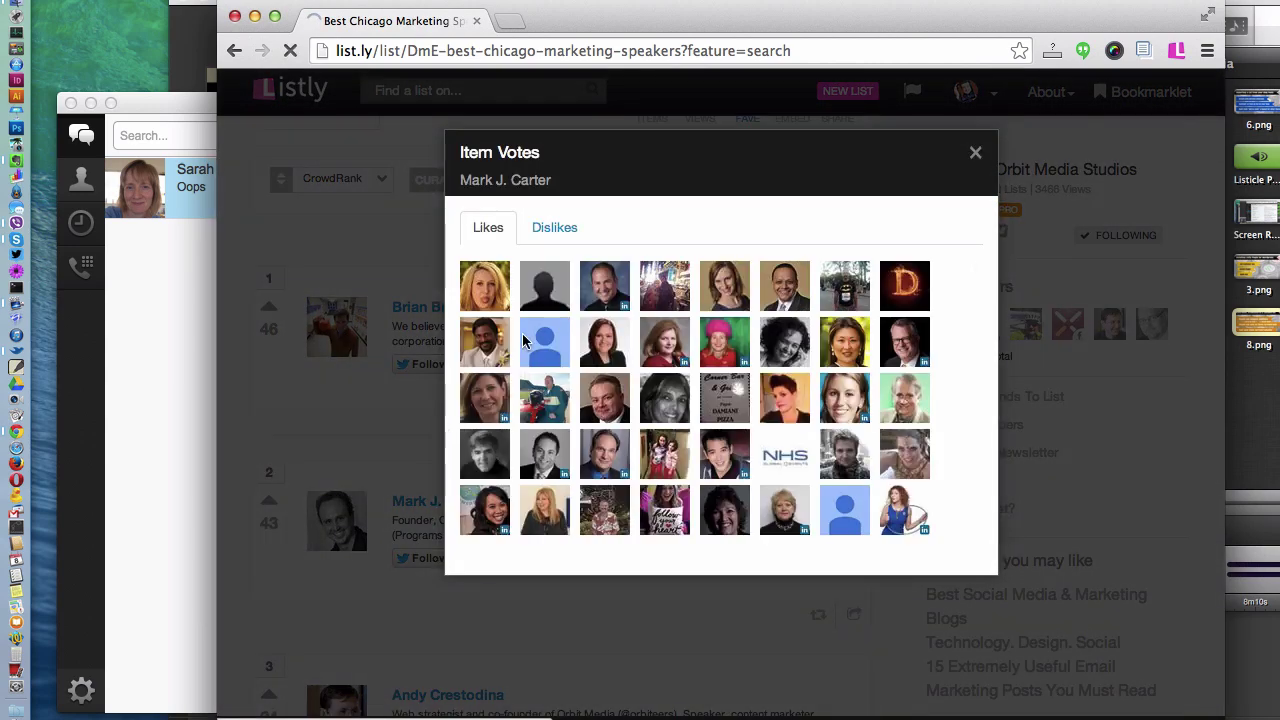
left_click(552, 227)
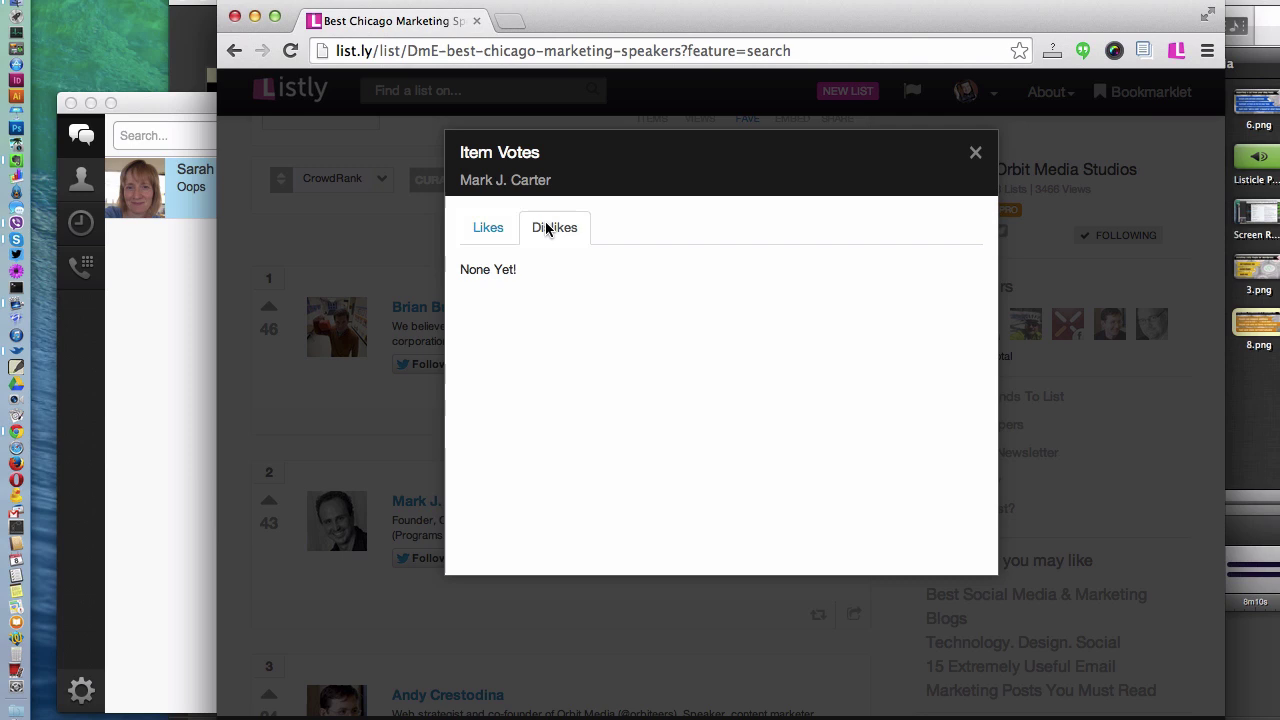
left_click(486, 228)
scroll(607, 441, "down", 1)
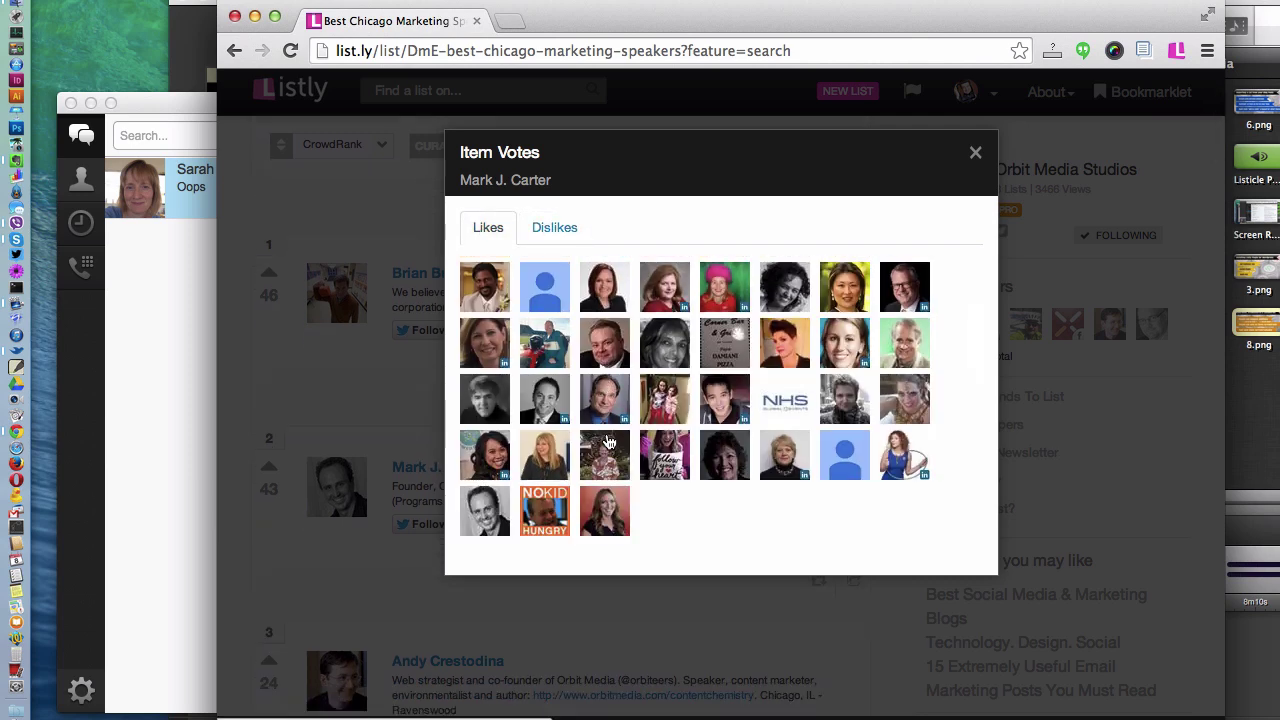
left_click(975, 153)
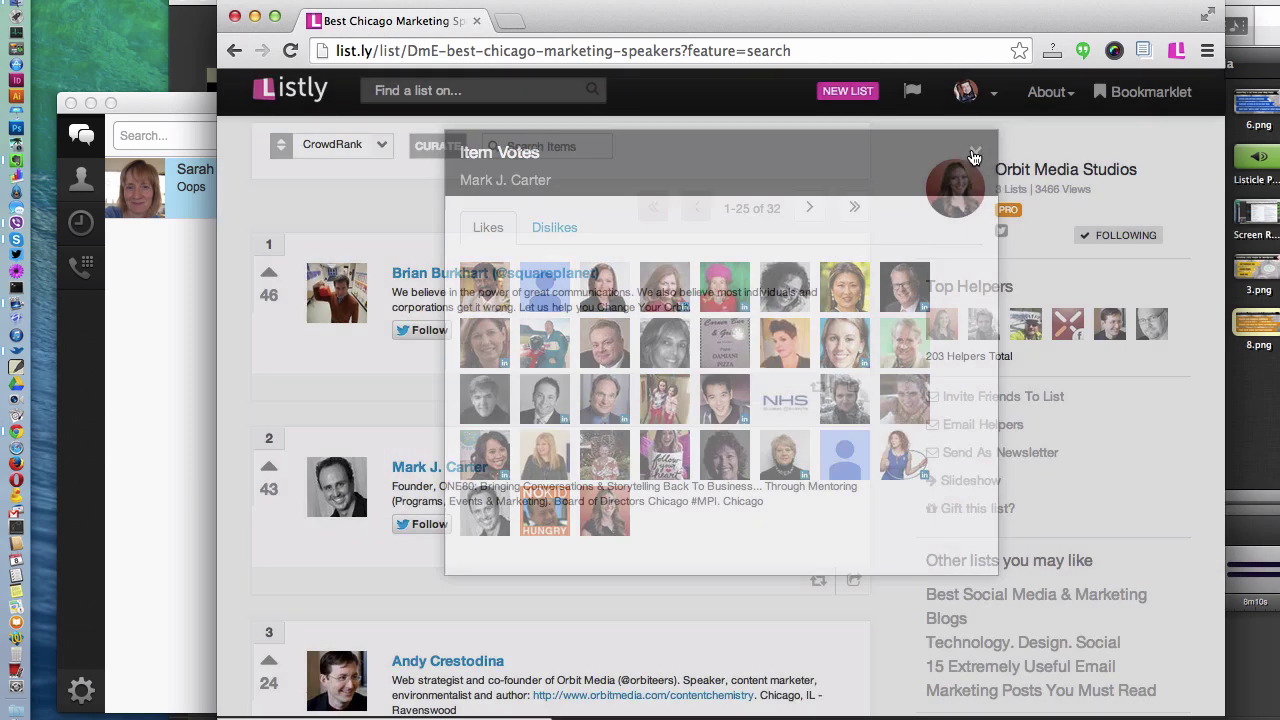
scroll(335, 252, "up", 2)
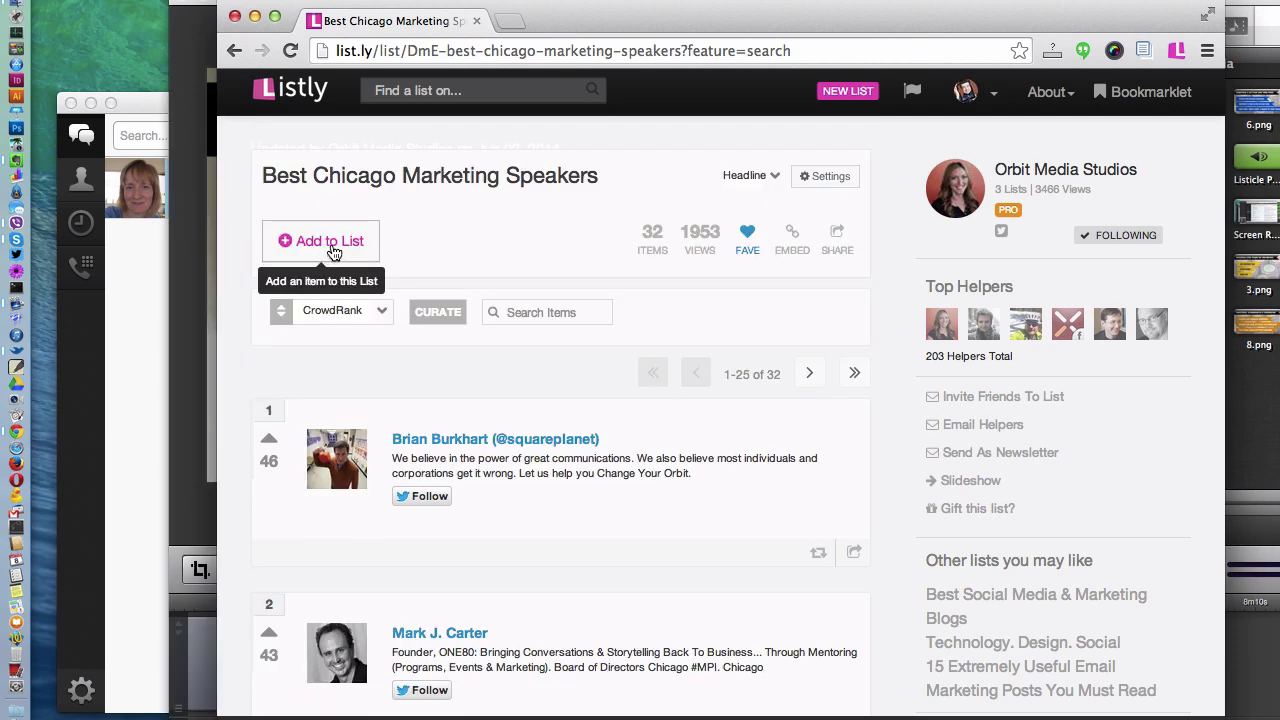
left_click(332, 247)
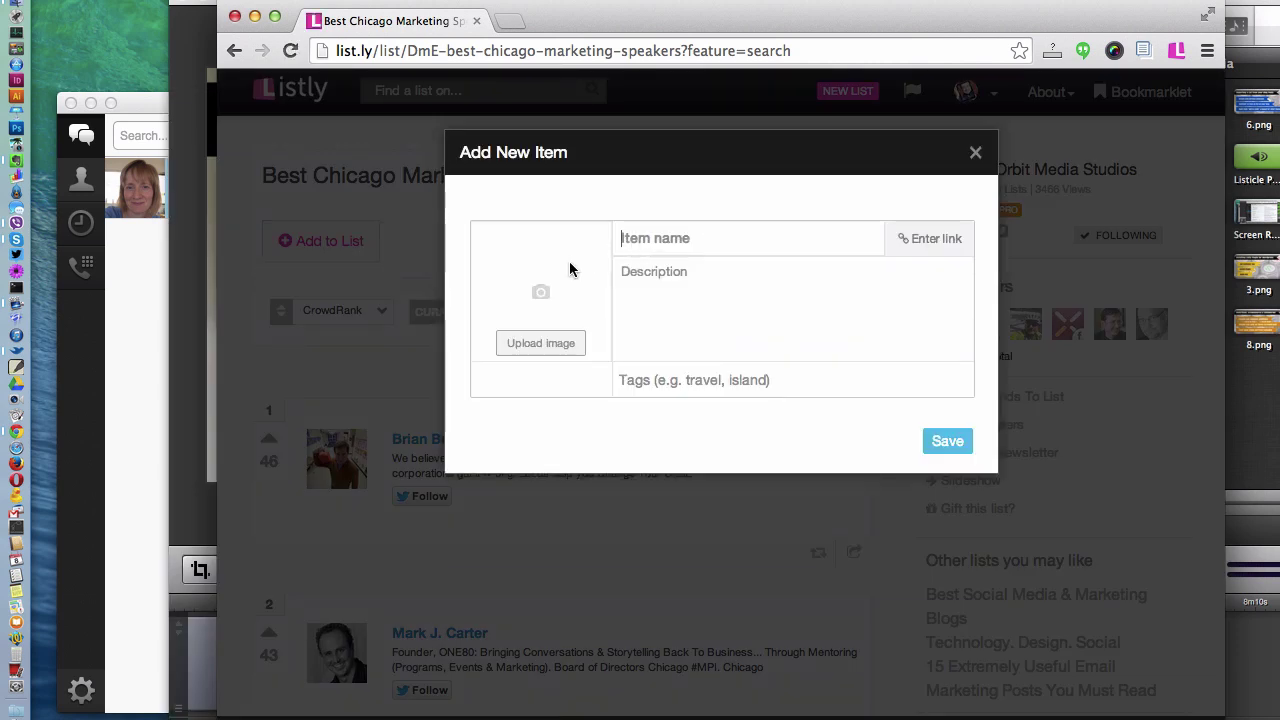
left_click(642, 298)
left_click(636, 236)
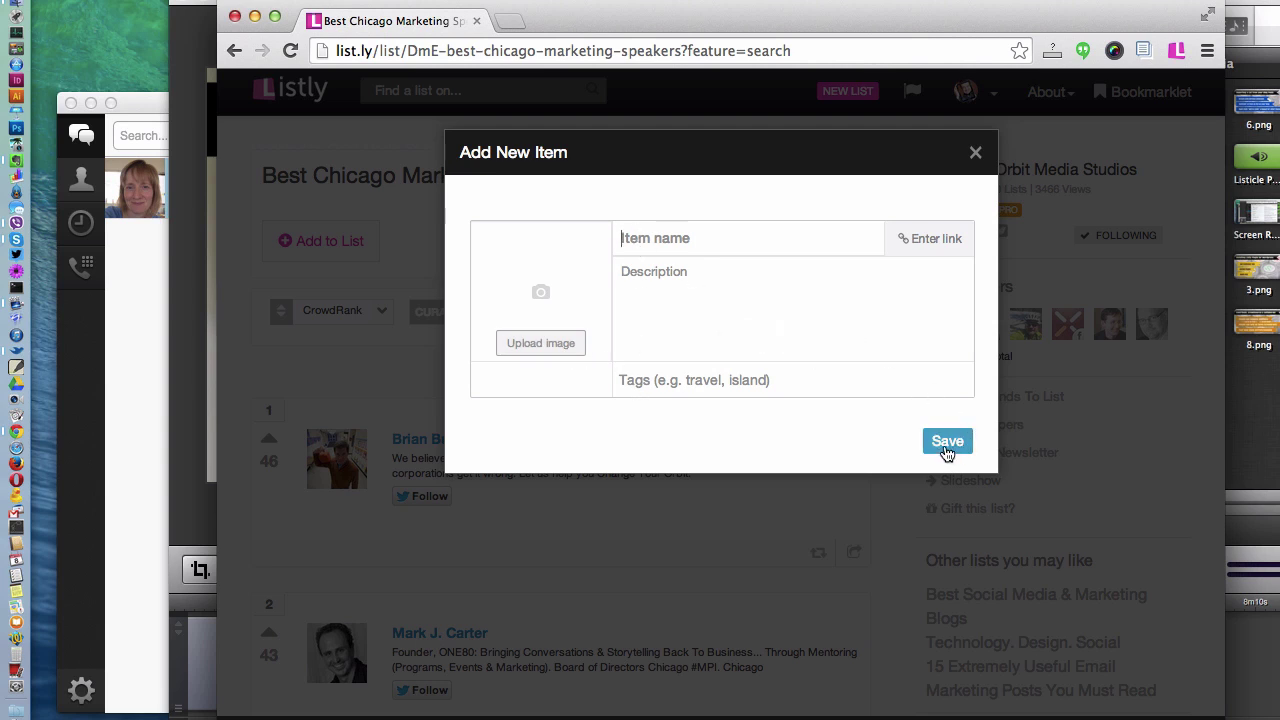
left_click(977, 152)
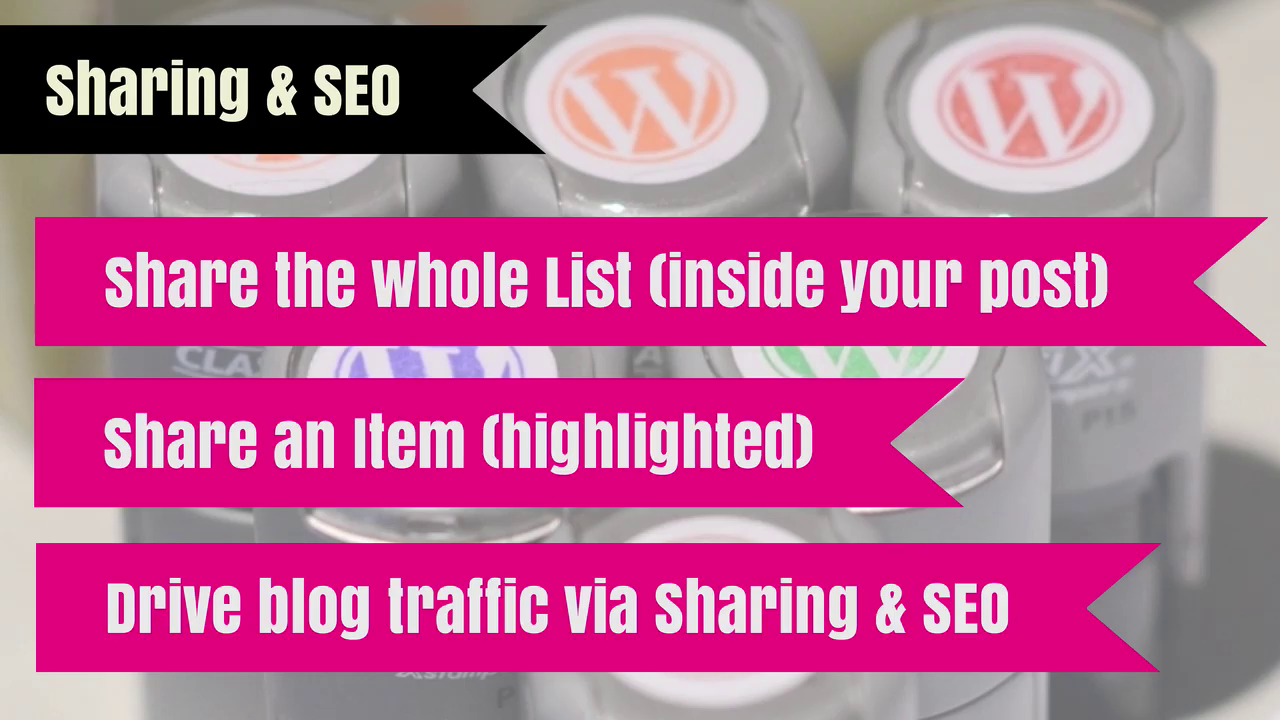